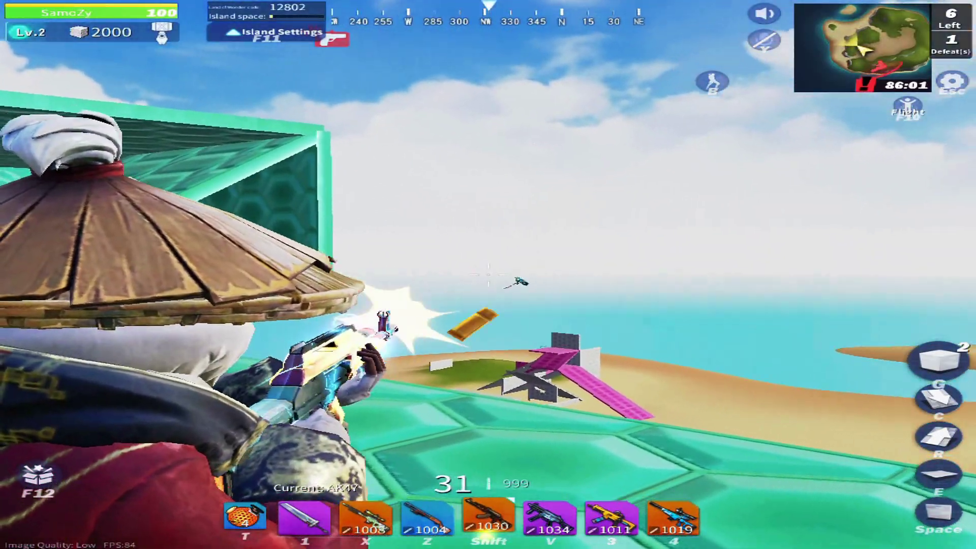
- Equip the AWP, fire a scoped shot from the green structure, and switch back to the AK47
{"action": "key", "text": "x"}
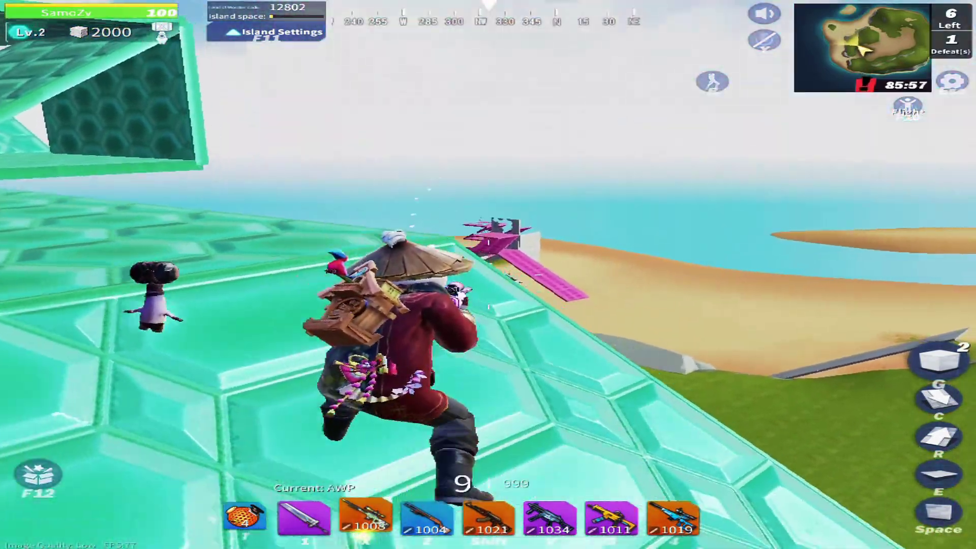
{"action": "right_click", "coordinate": [488, 274]}
{"action": "left_click", "coordinate": [488, 274]}
{"action": "key", "text": "shift"}
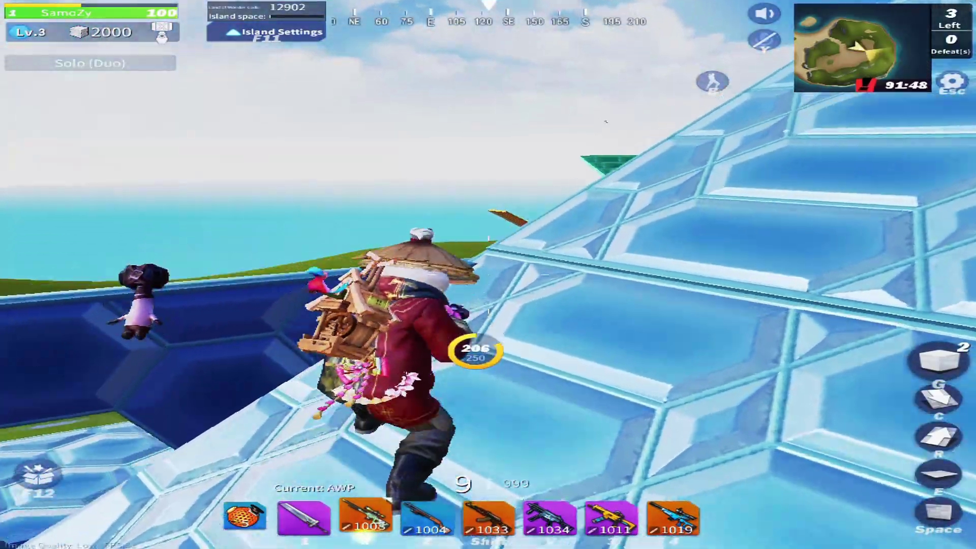
- Fire a scoped AWP shot from the blue ramp toward the distant green structure and re-equip the AK47
{"action": "right_click", "coordinate": [488, 274]}
{"action": "left_click", "coordinate": [488, 274]}
{"action": "key", "text": "shift"}
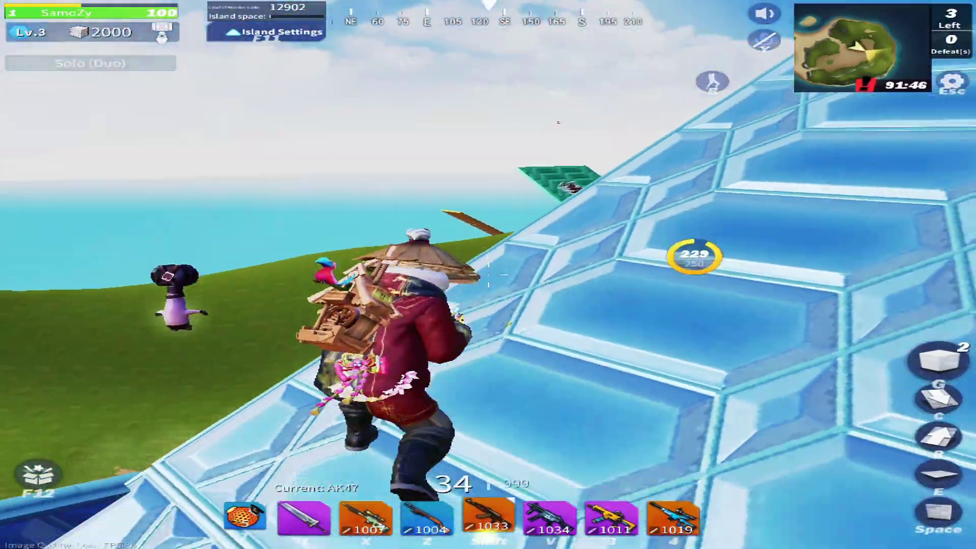
- Attempt a build on the blue ramp and snipe the distant opponent through the AWP's x8 scope
{"action": "key", "text": "c"}
{"action": "left_click", "coordinate": [487, 274]}
{"action": "key", "text": "x"}
{"action": "right_click", "coordinate": [488, 275]}
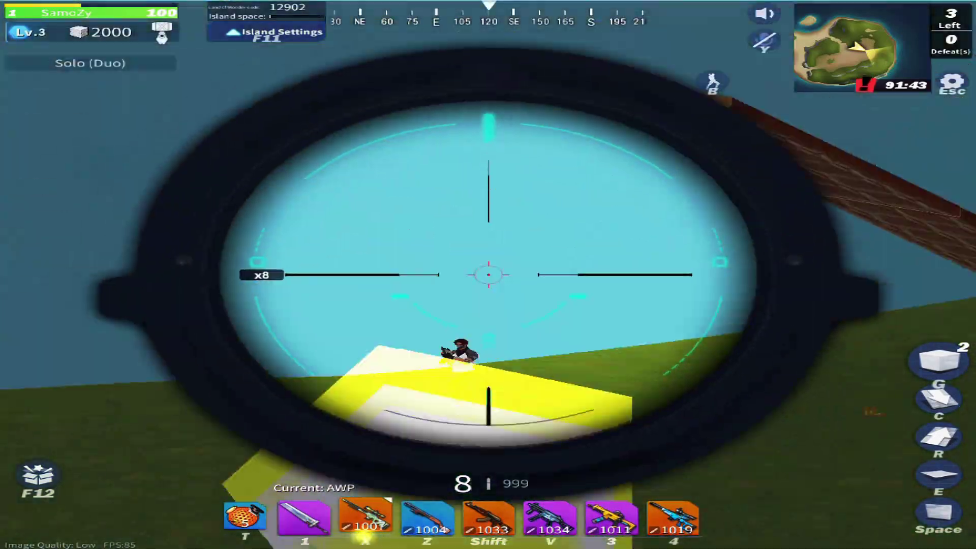
{"action": "left_click", "coordinate": [488, 275]}
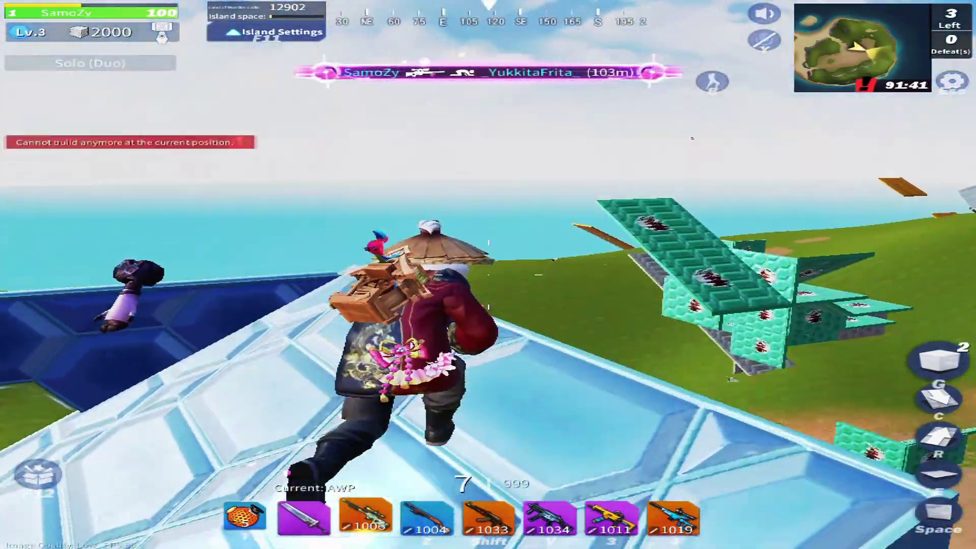
- Aim at the downed opponent through the AWP scope and keep firing with the AK47 and the AWP
{"action": "right_click", "coordinate": [487, 274]}
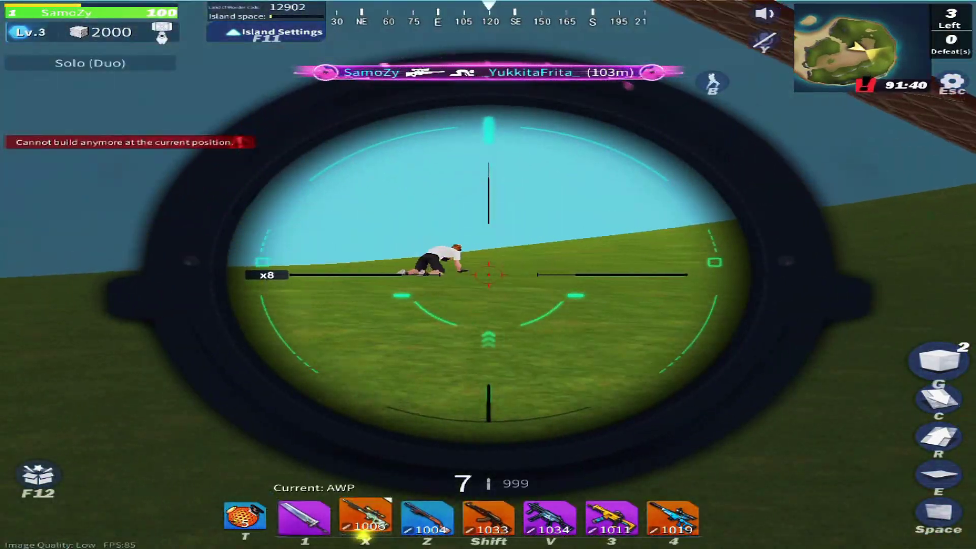
{"action": "key", "text": "shift"}
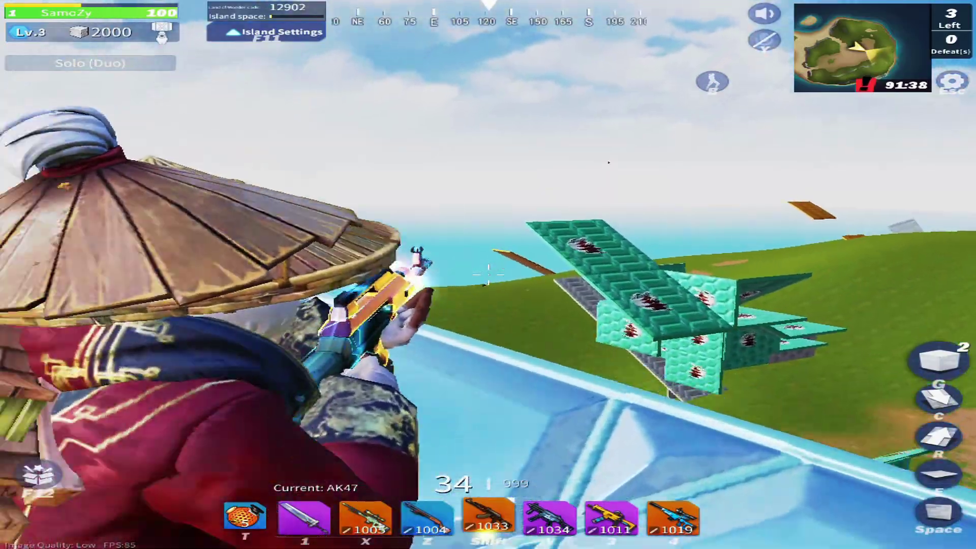
{"action": "left_click", "coordinate": [488, 275]}
{"action": "key", "text": "x"}
{"action": "left_click", "coordinate": [487, 275]}
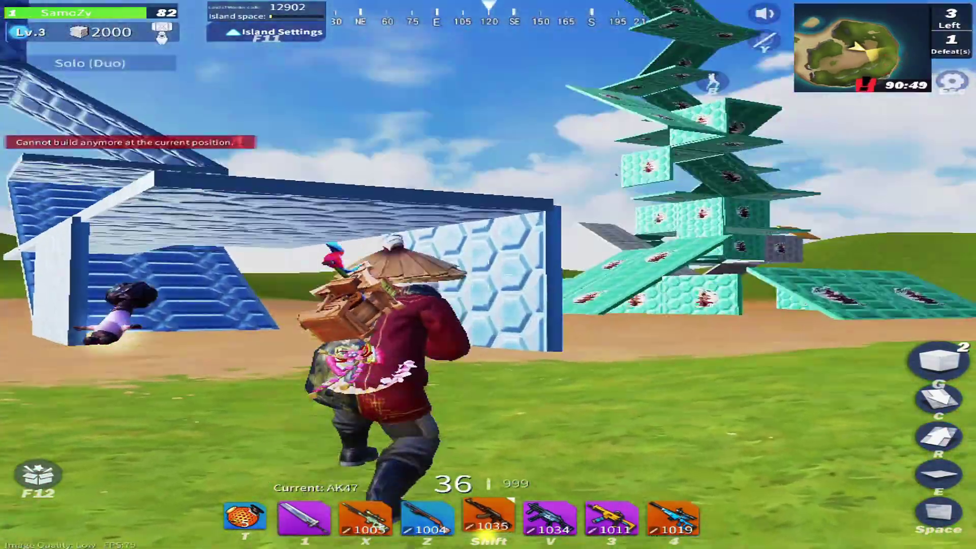
- Fire an AWP shot while jumping beside the blue structures and switch back to the AK47
{"action": "key", "text": "x"}
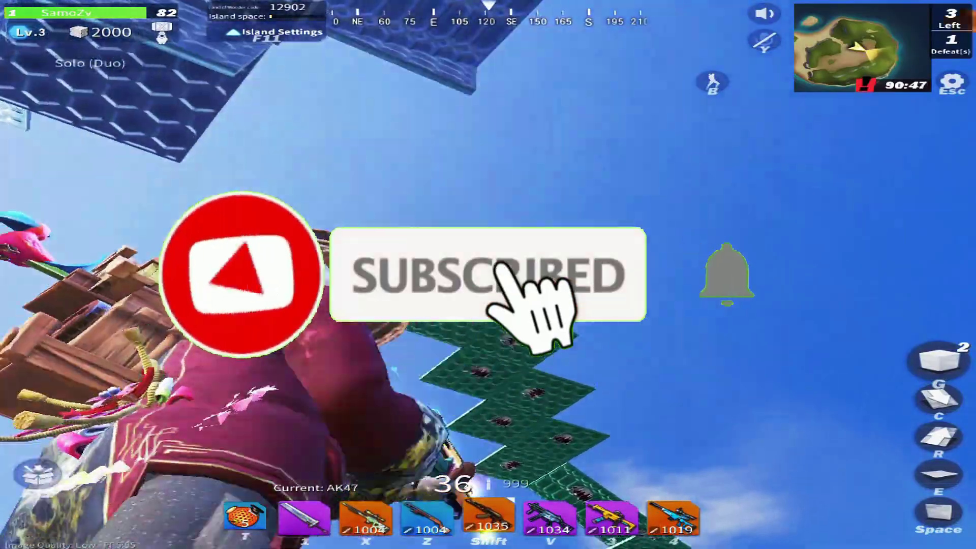
{"action": "left_click", "coordinate": [487, 275]}
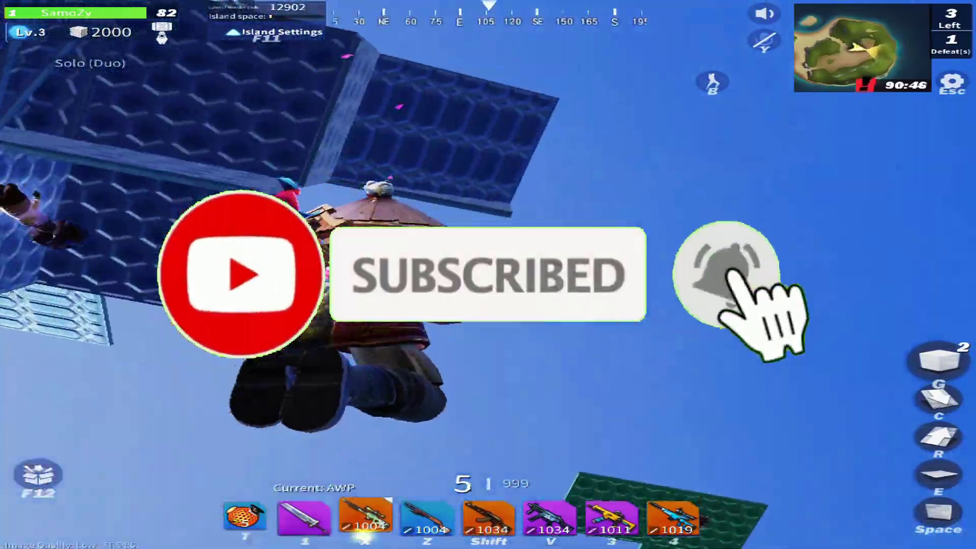
{"action": "key", "text": "shift"}
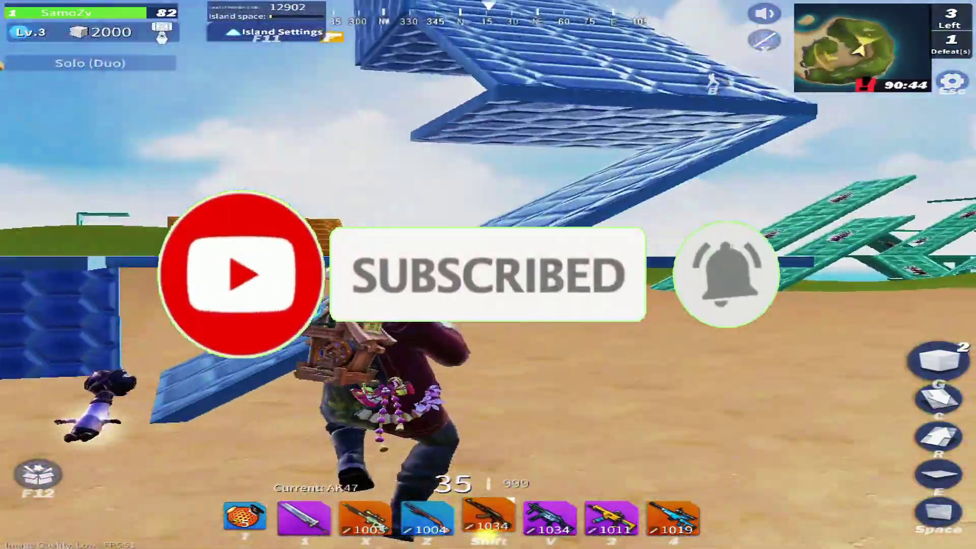
- Alternate between the Buster and the AWP inside the blue structure, shooting between attempts to build floor pieces
{"action": "key", "text": "1"}
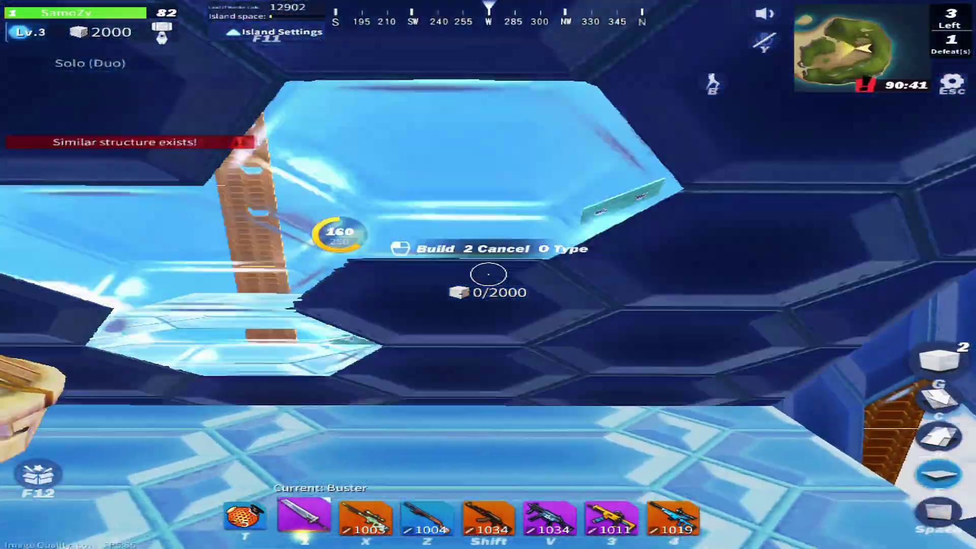
{"action": "key", "text": "x"}
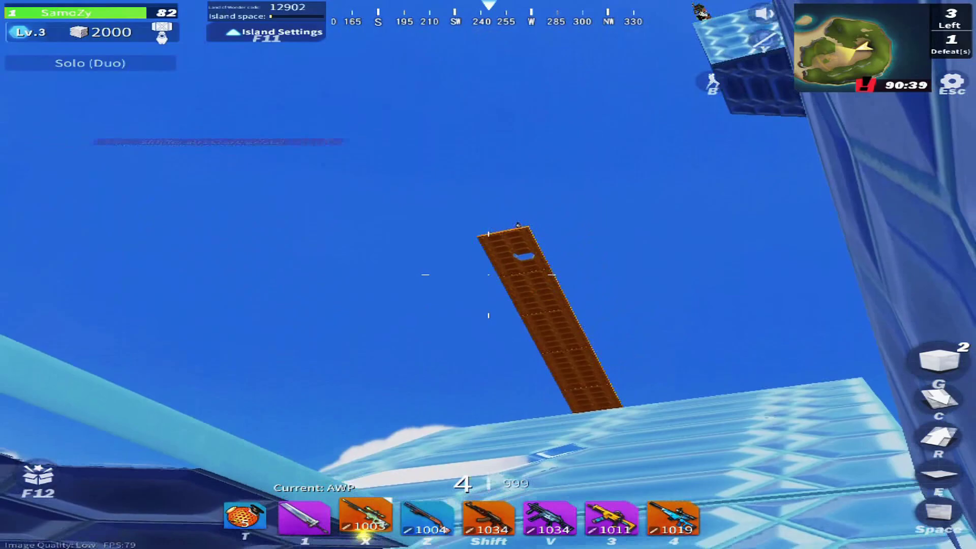
{"action": "key", "text": "e"}
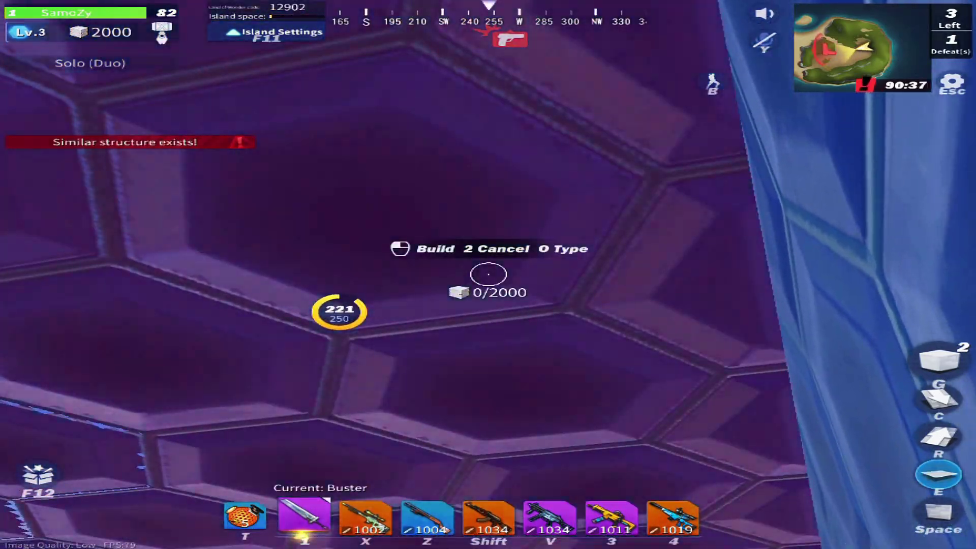
{"action": "key", "text": "x"}
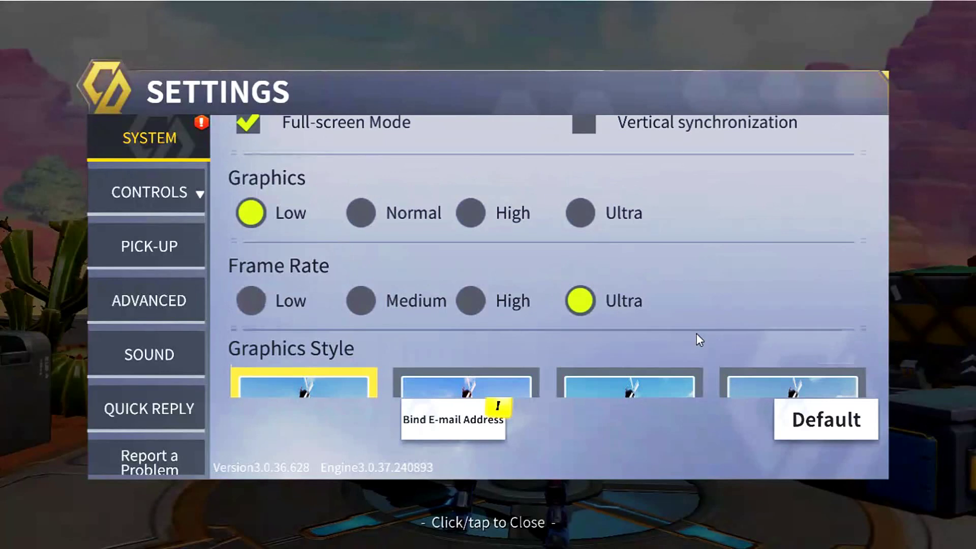
- Examine the System settings, covering graphics, frame rate, graphics style, team-up, spectating and battle info options
{"action": "scroll", "coordinate": [697, 333], "scroll_direction": "up", "scroll_amount": 1}
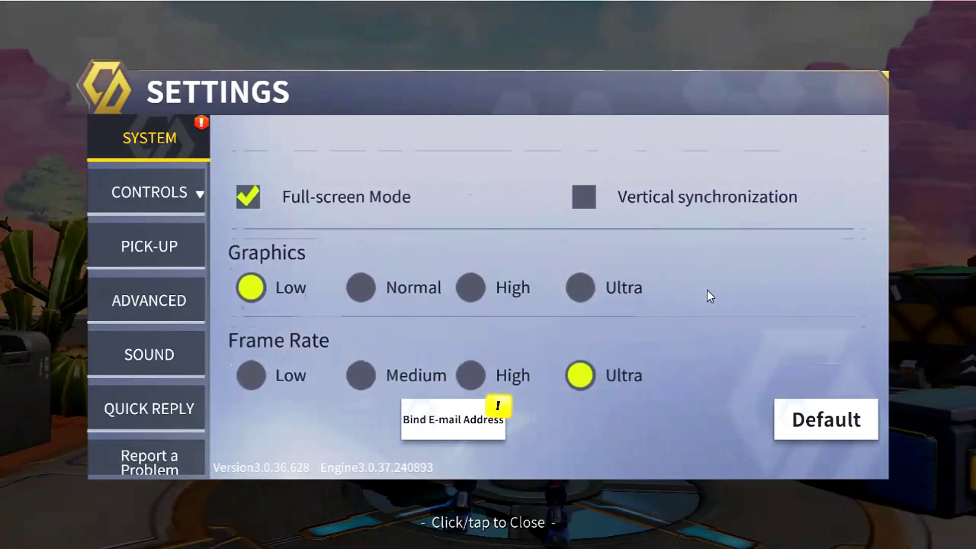
{"action": "scroll", "coordinate": [707, 290], "scroll_direction": "down", "scroll_amount": 5}
{"action": "scroll", "coordinate": [732, 331], "scroll_direction": "down", "scroll_amount": 10}
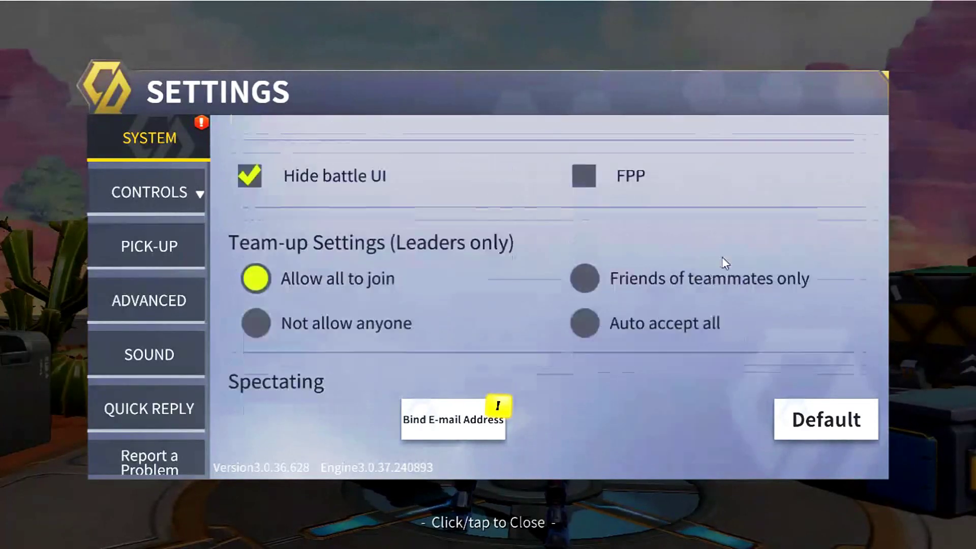
{"action": "scroll", "coordinate": [729, 346], "scroll_direction": "up", "scroll_amount": 10}
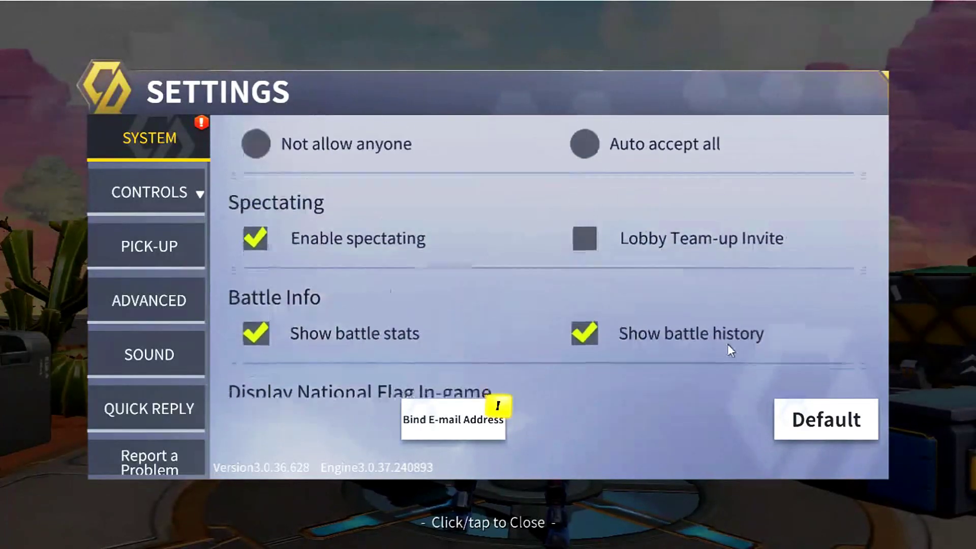
{"action": "scroll", "coordinate": [718, 200], "scroll_direction": "up", "scroll_amount": 5}
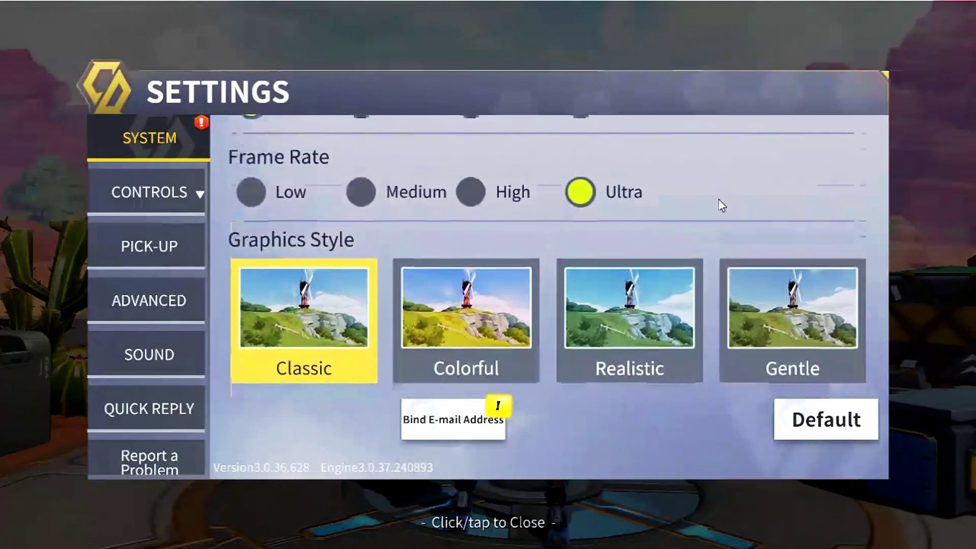
{"action": "scroll", "coordinate": [321, 191], "scroll_direction": "up", "scroll_amount": 1}
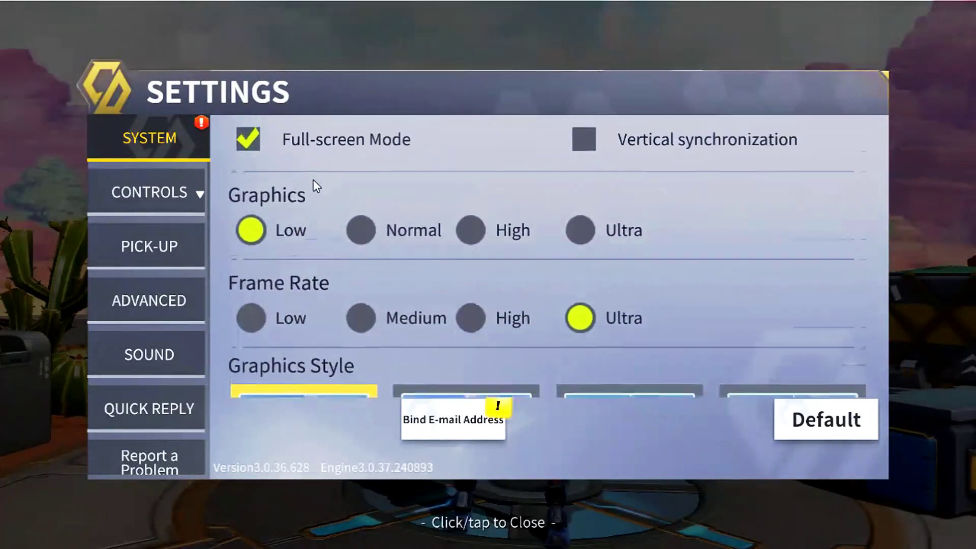
- Switch the Graphics quality to Normal and back to Low, and ignore the incoming team invitation
{"action": "left_click", "coordinate": [364, 232]}
{"action": "left_click", "coordinate": [254, 235]}
{"action": "scroll", "coordinate": [358, 187], "scroll_direction": "down", "scroll_amount": 4}
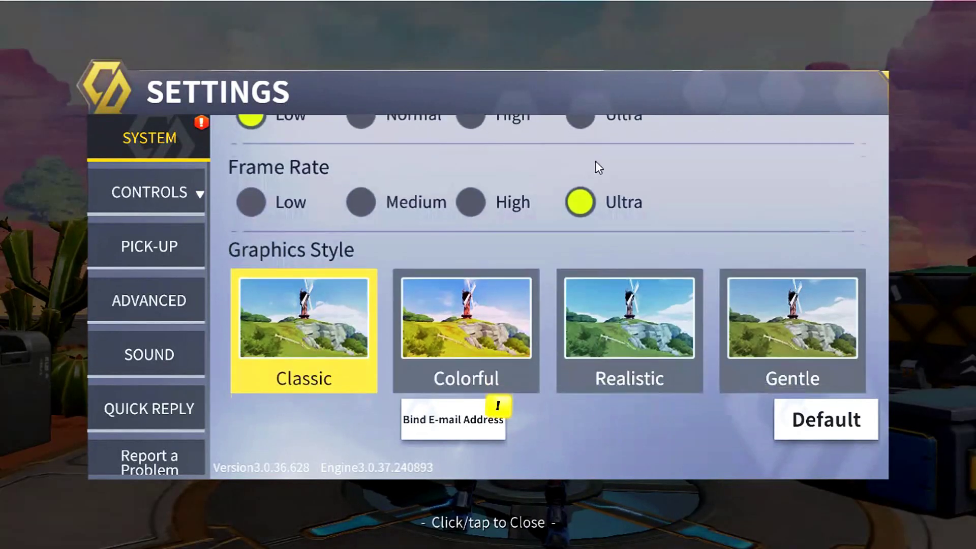
{"action": "scroll", "coordinate": [610, 186], "scroll_direction": "up", "scroll_amount": 1}
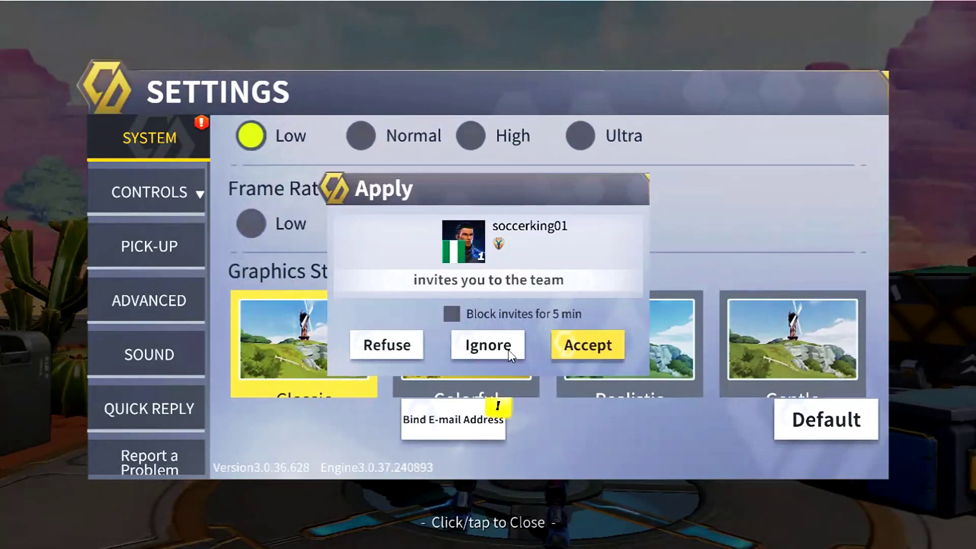
{"action": "left_click", "coordinate": [509, 352]}
{"action": "scroll", "coordinate": [663, 155], "scroll_direction": "down", "scroll_amount": 1}
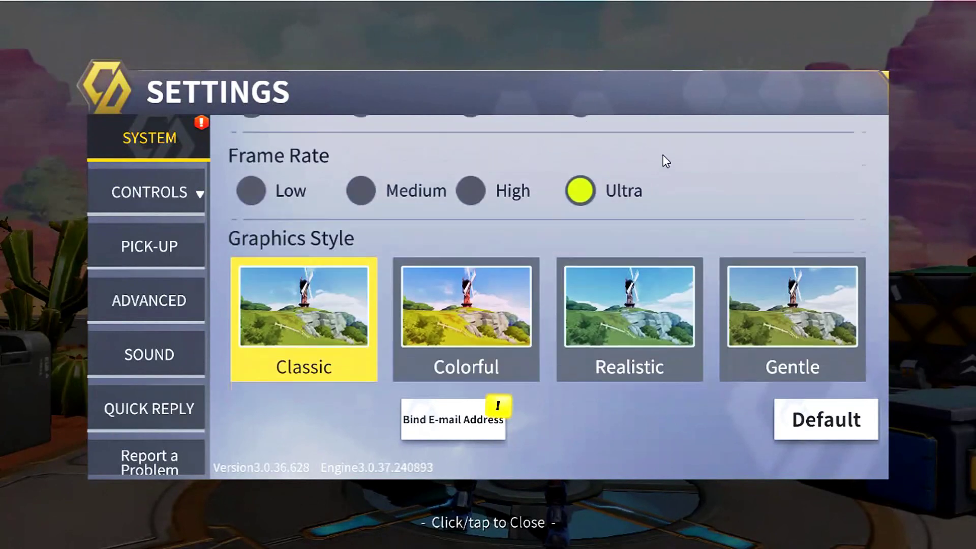
- Switch the Frame Rate to High and return it to Ultra
{"action": "scroll", "coordinate": [659, 249], "scroll_direction": "up", "scroll_amount": 2}
{"action": "left_click", "coordinate": [470, 254]}
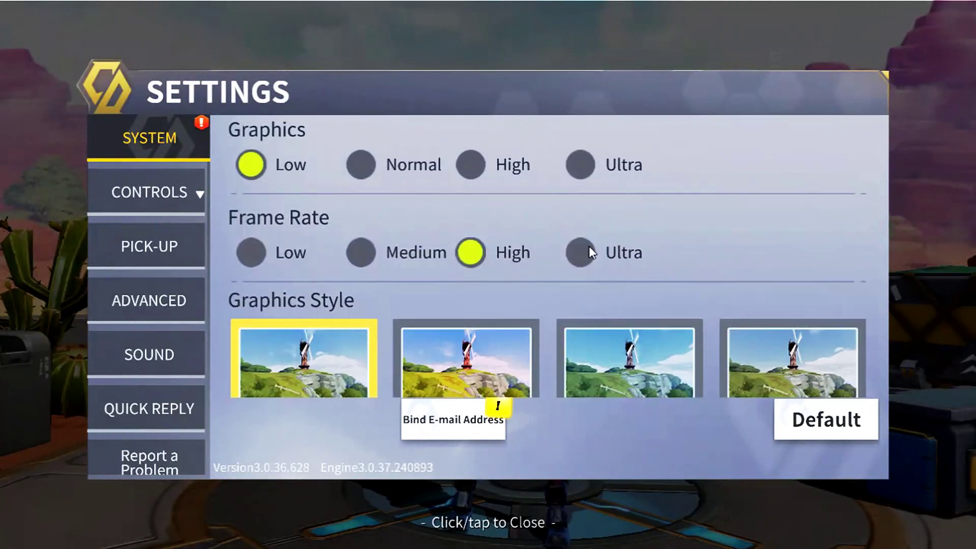
{"action": "left_click", "coordinate": [588, 246]}
{"action": "scroll", "coordinate": [625, 213], "scroll_direction": "down", "scroll_amount": 4}
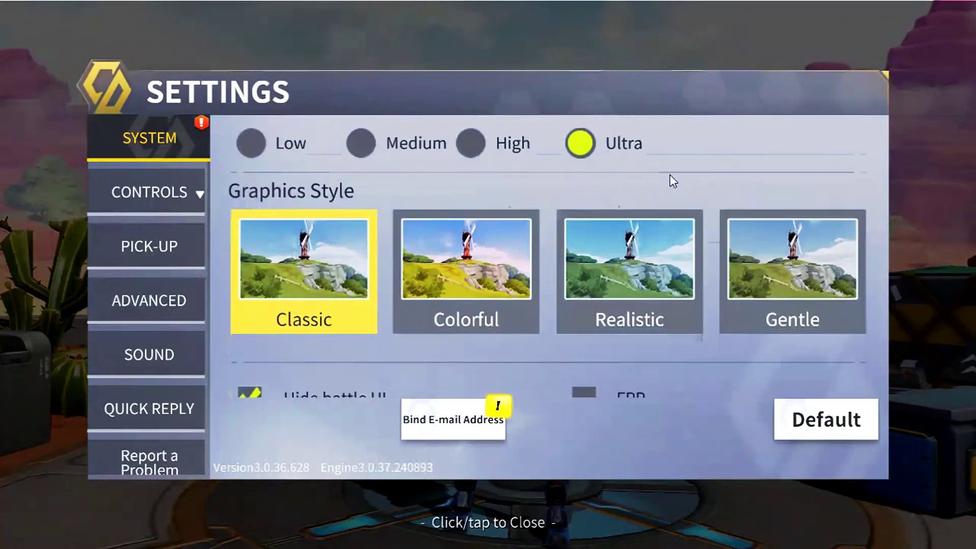
{"action": "mouse_move", "coordinate": [602, 360]}
{"action": "left_mouse_down"}
{"action": "mouse_move", "coordinate": [596, 335]}
{"action": "mouse_move", "coordinate": [593, 350]}
{"action": "left_mouse_up"}
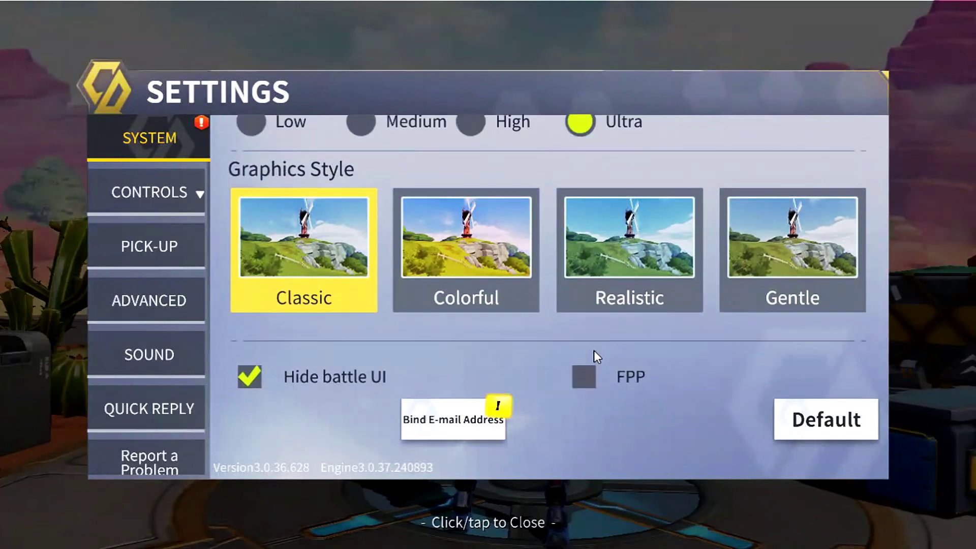
{"action": "left_click_drag", "start_coordinate": [630, 133], "coordinate": [679, 276]}
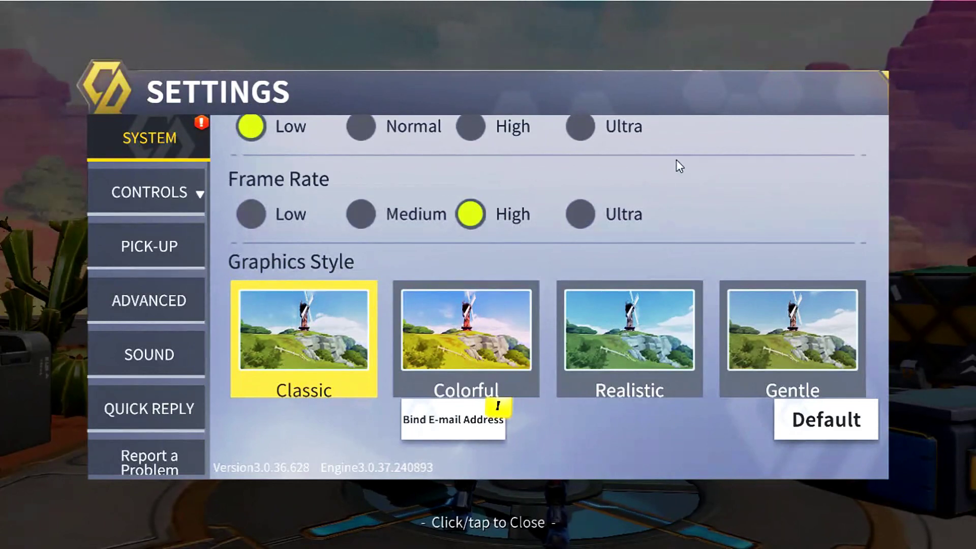
{"action": "left_click", "coordinate": [584, 215]}
- Select the Gentle graphics style and review the battle UI, team-up, spectating and battle info options
{"action": "left_click_drag", "start_coordinate": [715, 249], "coordinate": [717, 108]}
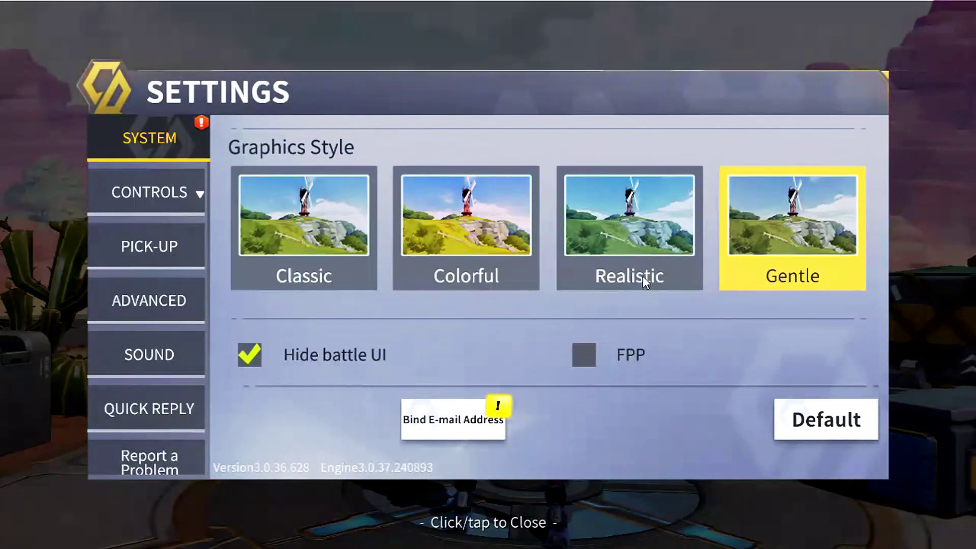
{"action": "scroll", "coordinate": [636, 280], "scroll_direction": "down", "scroll_amount": 2}
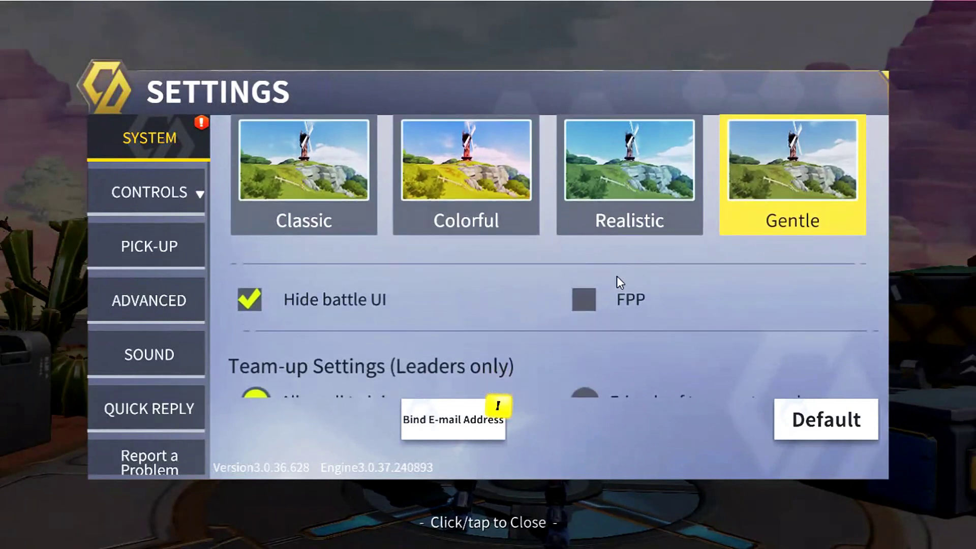
{"action": "left_click_drag", "start_coordinate": [616, 236], "coordinate": [617, 325]}
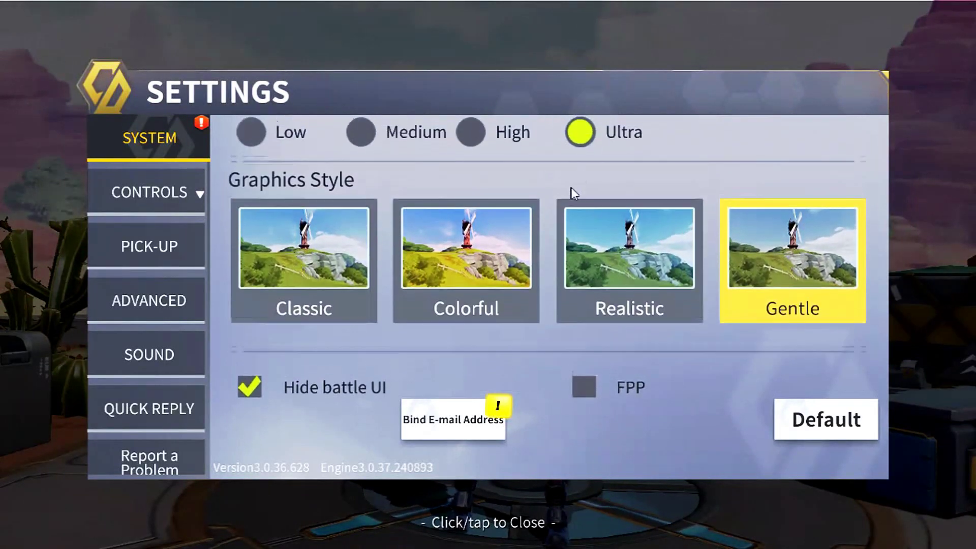
{"action": "left_click_drag", "start_coordinate": [571, 191], "coordinate": [676, 138]}
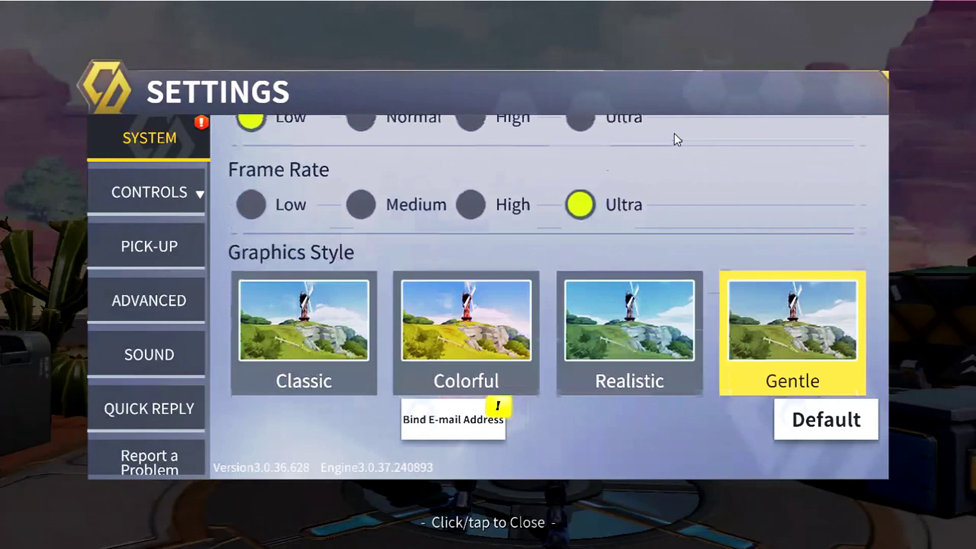
{"action": "left_click_drag", "start_coordinate": [708, 224], "coordinate": [700, 148]}
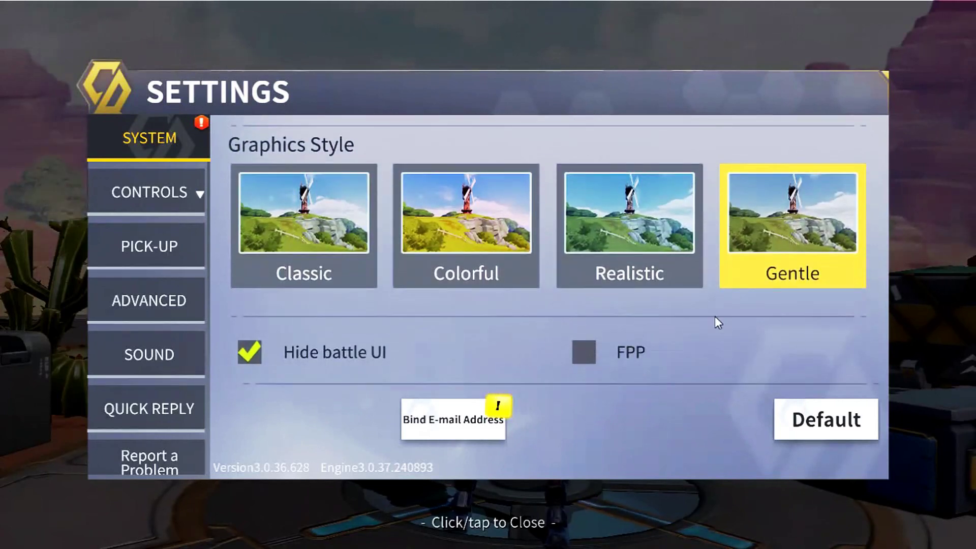
{"action": "left_click_drag", "start_coordinate": [715, 317], "coordinate": [705, 348]}
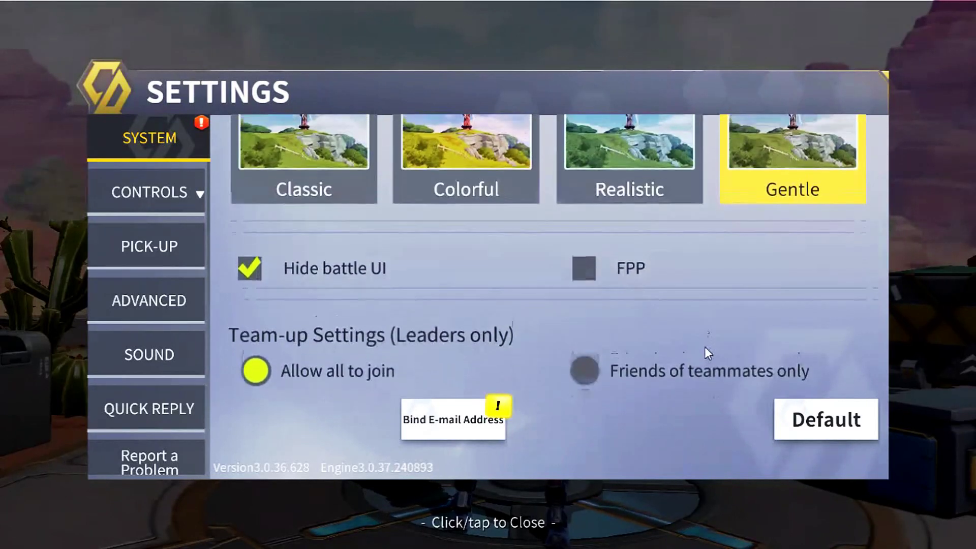
{"action": "left_click_drag", "start_coordinate": [717, 307], "coordinate": [711, 159]}
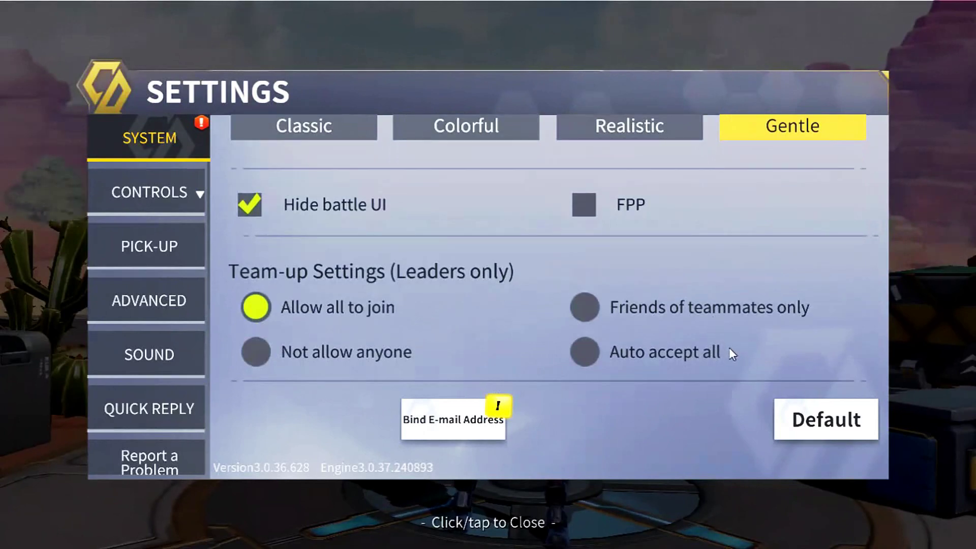
{"action": "left_click_drag", "start_coordinate": [729, 350], "coordinate": [725, 213]}
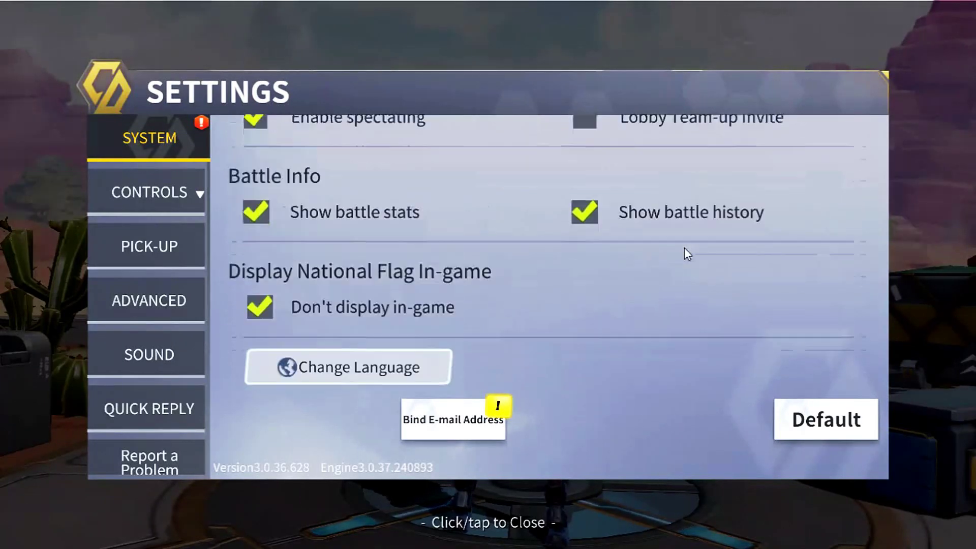
- Look through the Controls and Pick-up settings and return to the System settings
{"action": "scroll", "coordinate": [529, 306], "scroll_direction": "up", "scroll_amount": 10}
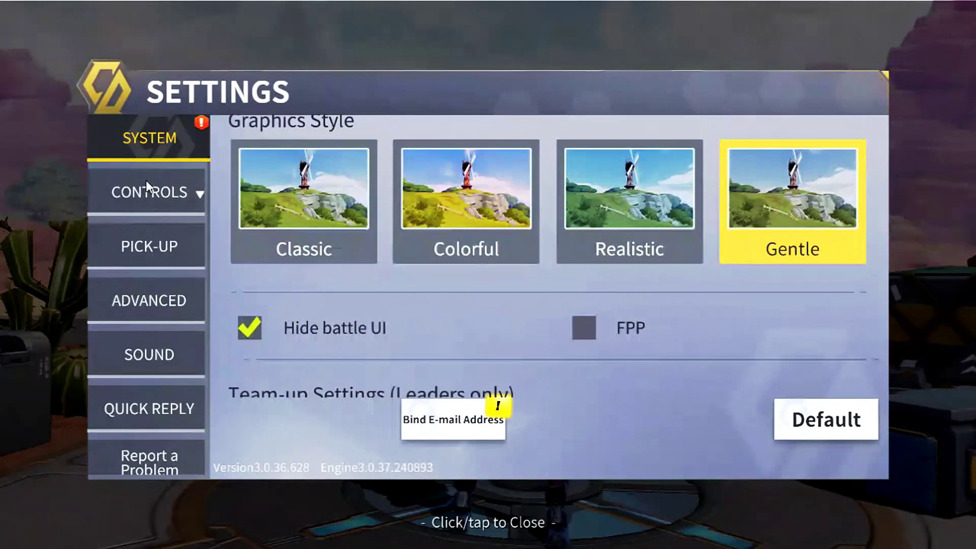
{"action": "left_click", "coordinate": [146, 183]}
{"action": "left_click", "coordinate": [167, 246]}
{"action": "left_click", "coordinate": [157, 140]}
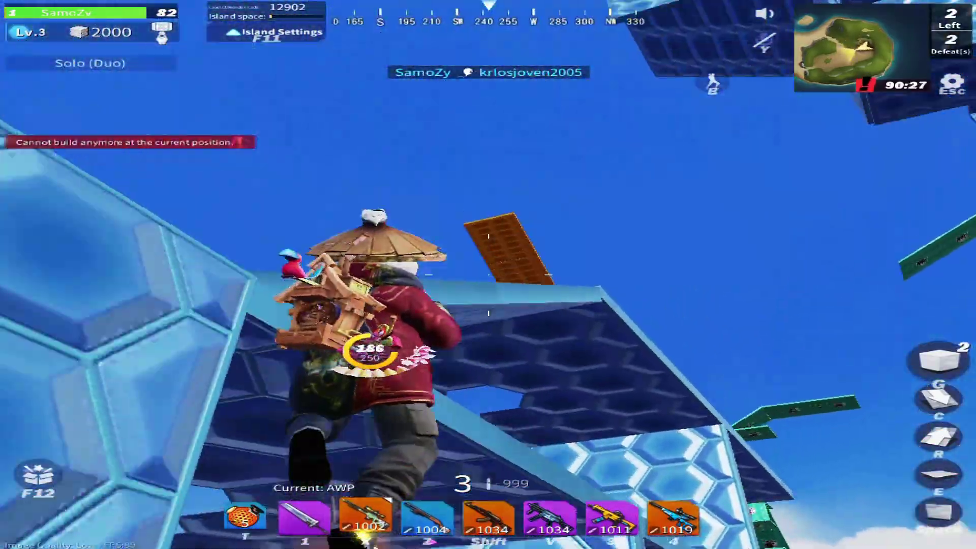
- Aim and shoot the opponent above the ramp with the AWP, switch to the AK47 and back to the AWP
{"action": "right_click", "coordinate": [487, 275]}
{"action": "left_click", "coordinate": [488, 275]}
{"action": "key", "text": "shift"}
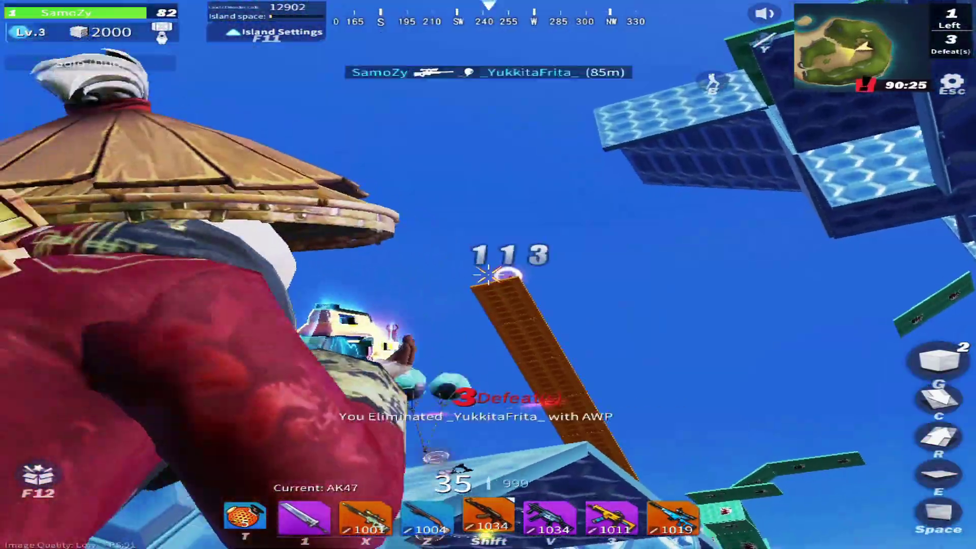
{"action": "key", "text": "x"}
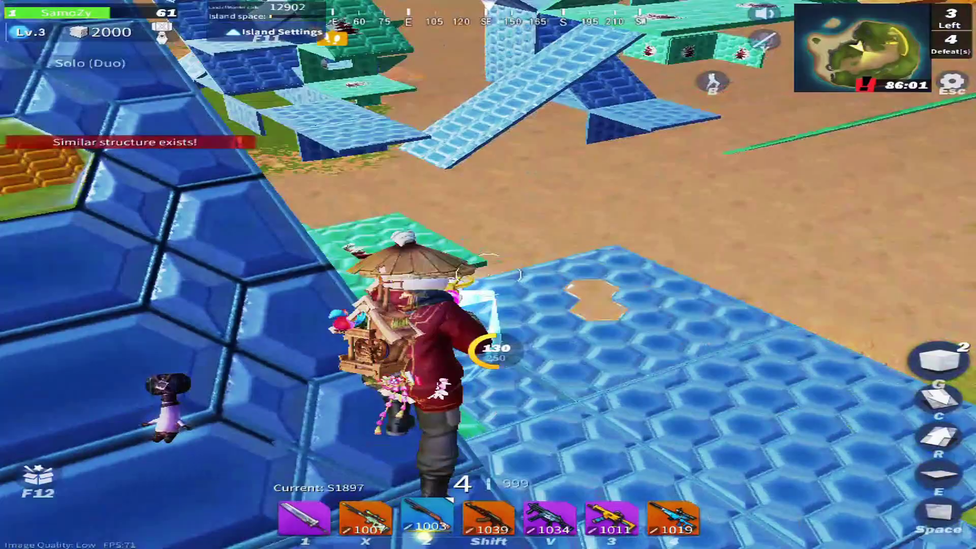
- Place building pieces around the character with the Buster equipped, cancel building and switch weapons
{"action": "key", "text": "g"}
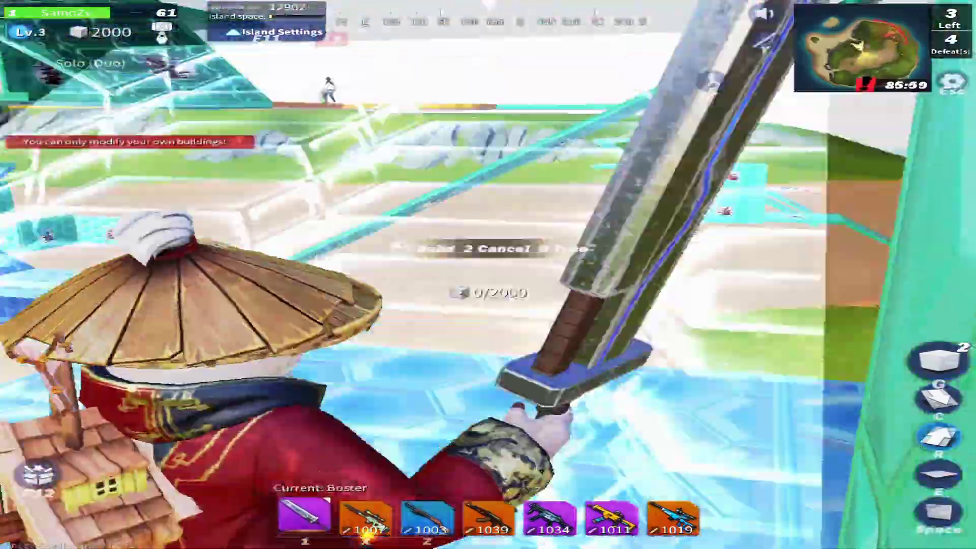
{"action": "key", "text": "g"}
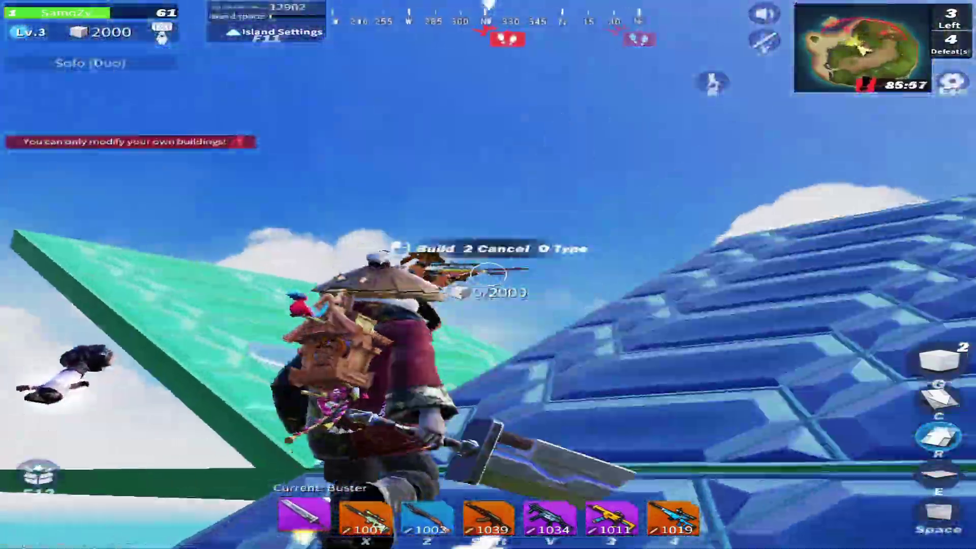
{"action": "key", "text": "2"}
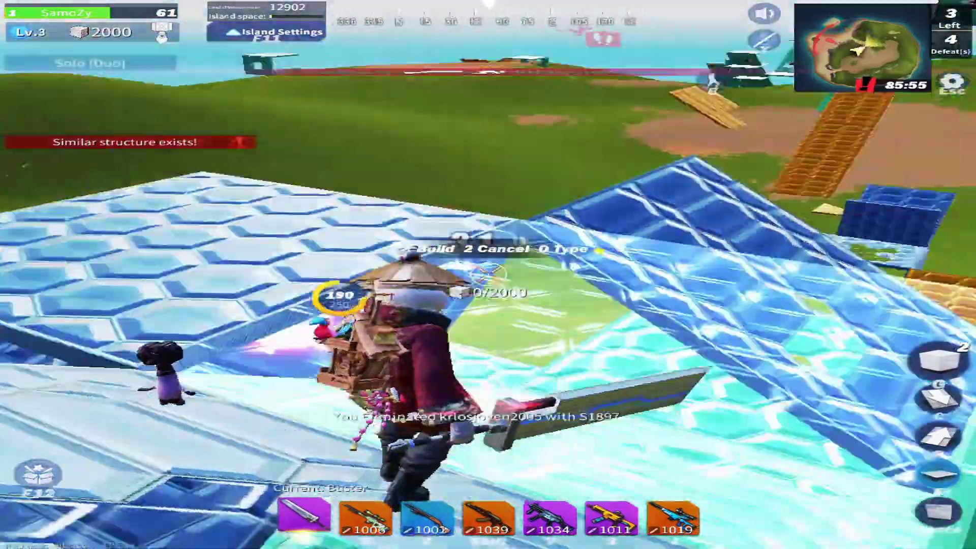
{"action": "key", "text": "v"}
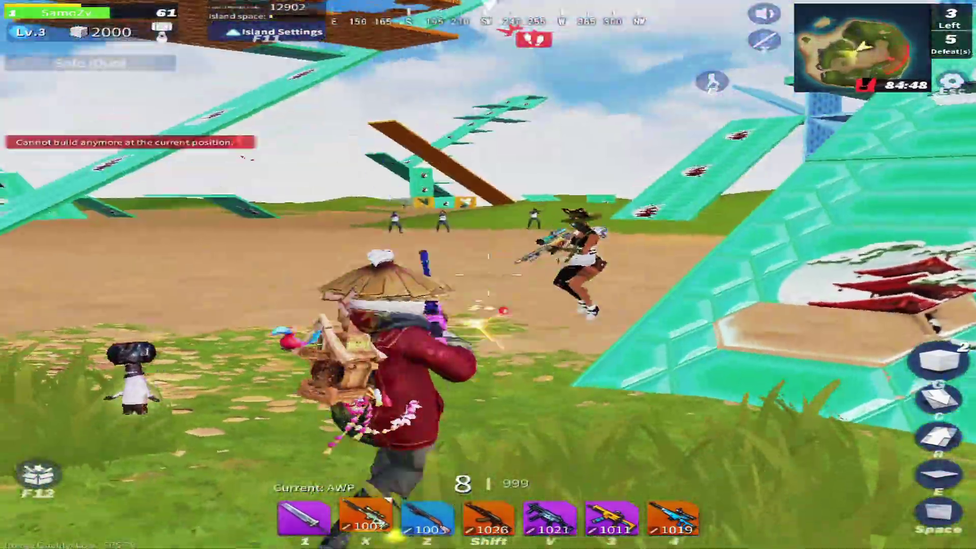
- Fight the opponent near the green ramps with the S1897, building a ramp and firing at close range
{"action": "key", "text": "g"}
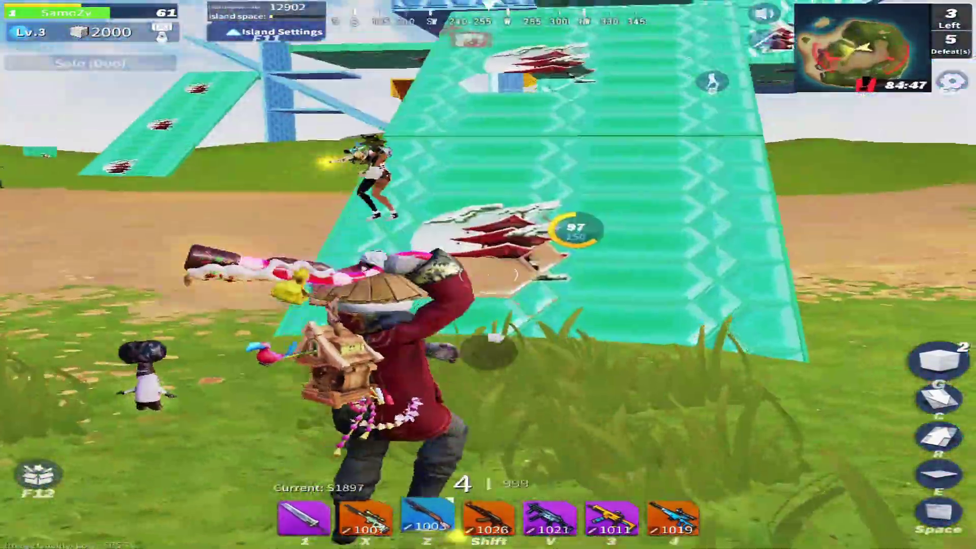
{"action": "key", "text": "1"}
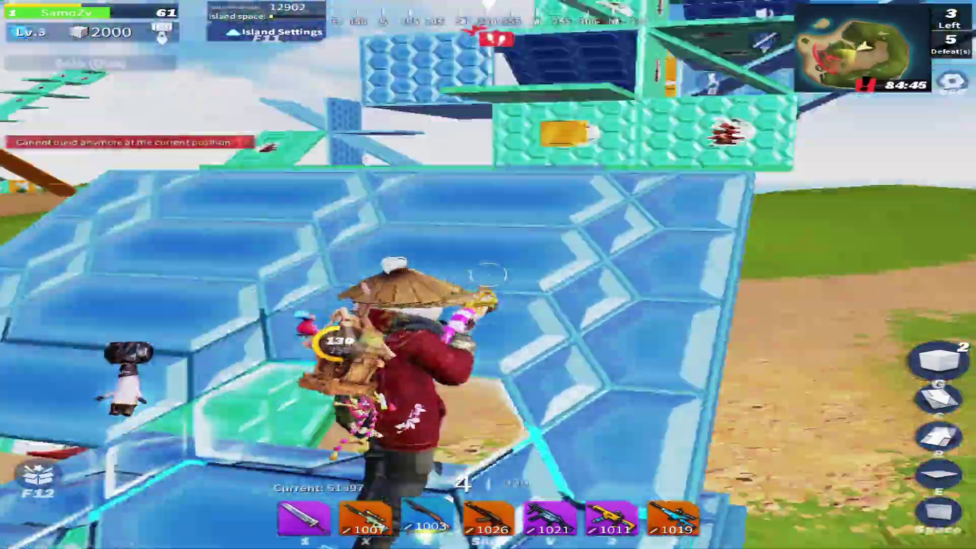
{"action": "key", "text": "z"}
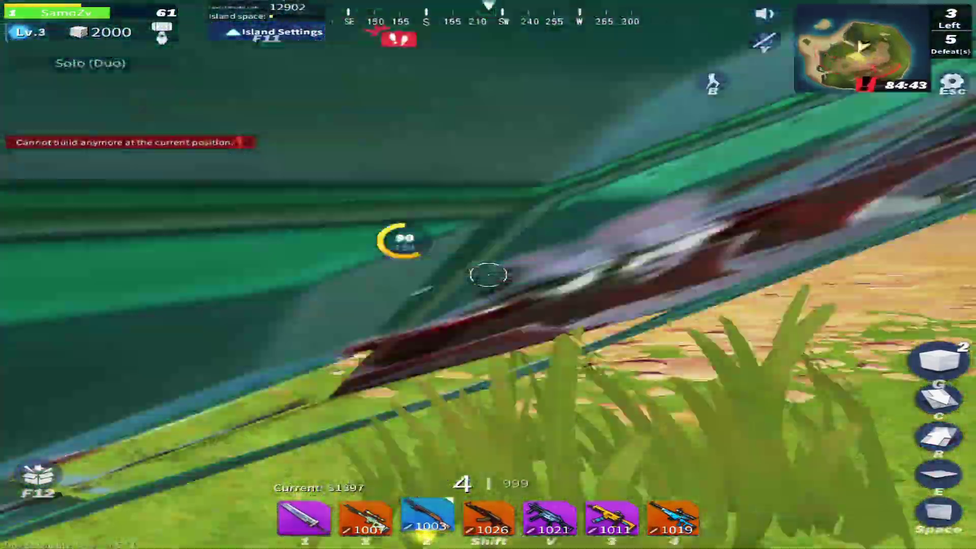
{"action": "key", "text": "r"}
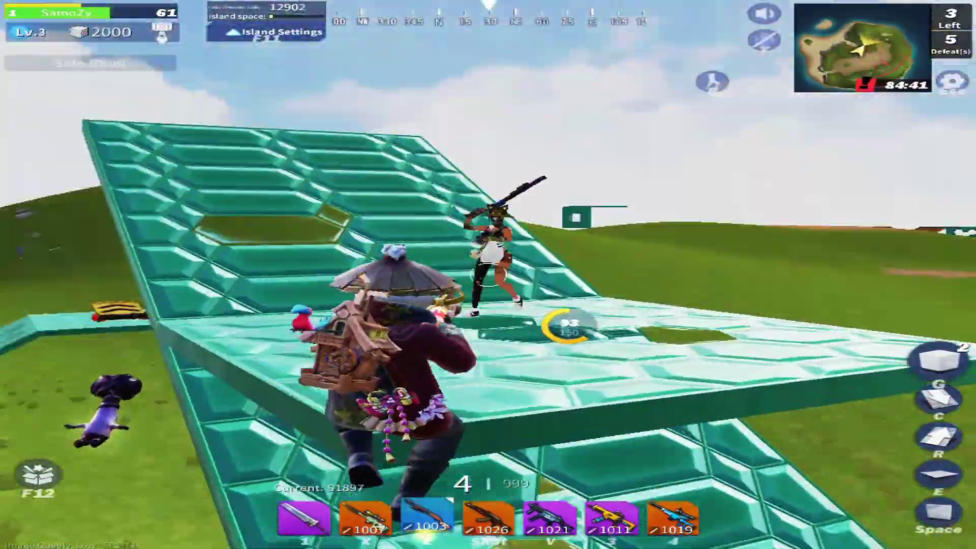
{"action": "left_click", "coordinate": [488, 274]}
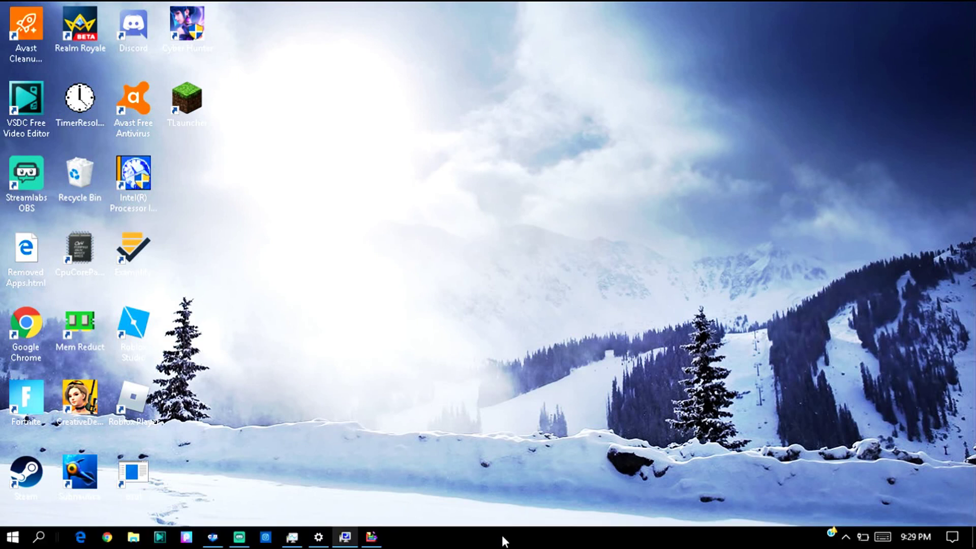
- Open Windows Task Manager, maximize it and show the detailed list of running processes
{"action": "right_click", "coordinate": [505, 540]}
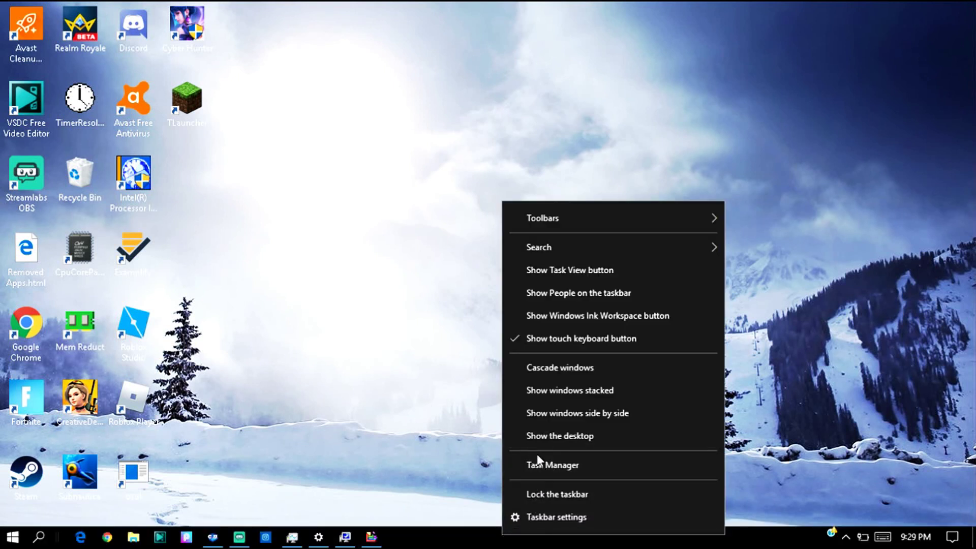
{"action": "left_click", "coordinate": [524, 463]}
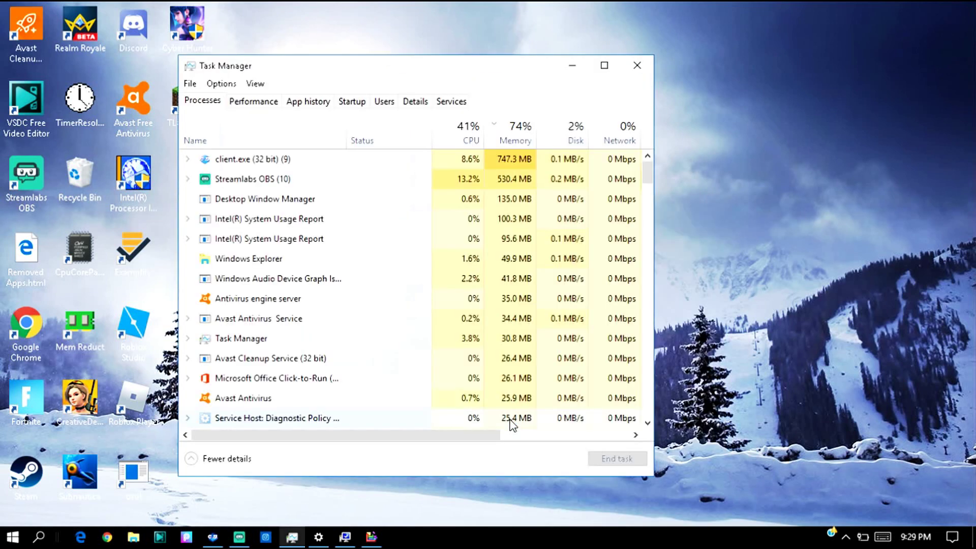
{"action": "left_click", "coordinate": [602, 67]}
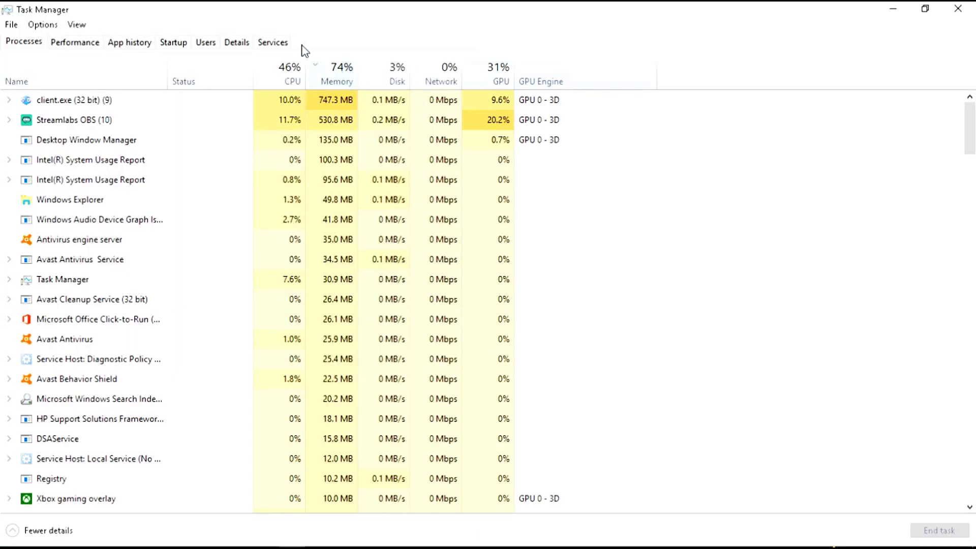
{"action": "left_click", "coordinate": [274, 33]}
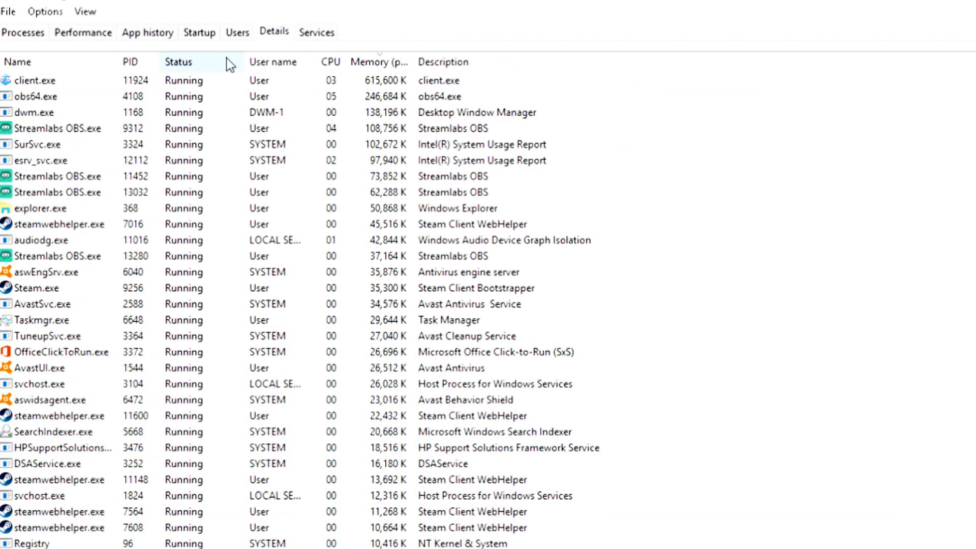
- Examine the running processes and their memory use for unneeded background programs
{"action": "left_click", "coordinate": [157, 84]}
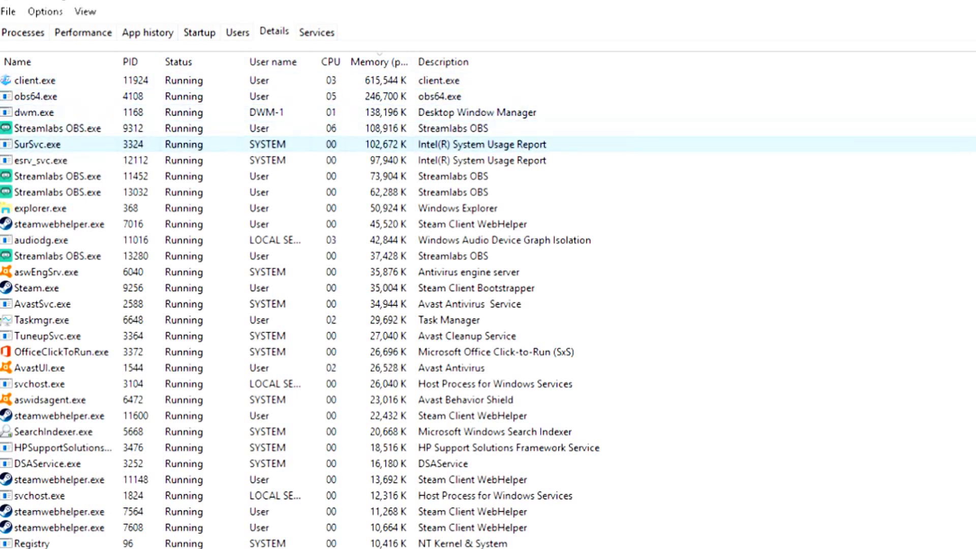
{"action": "scroll", "coordinate": [301, 311], "scroll_direction": "down", "scroll_amount": 3}
{"action": "scroll", "coordinate": [300, 311], "scroll_direction": "up", "scroll_amount": 3}
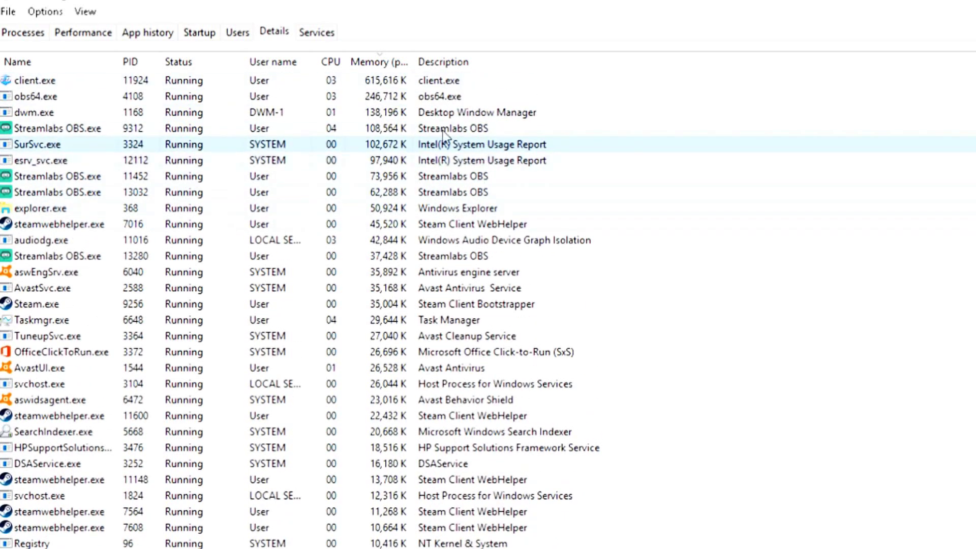
{"action": "scroll", "coordinate": [595, 143], "scroll_direction": "down", "scroll_amount": 3}
{"action": "scroll", "coordinate": [595, 143], "scroll_direction": "up", "scroll_amount": 3}
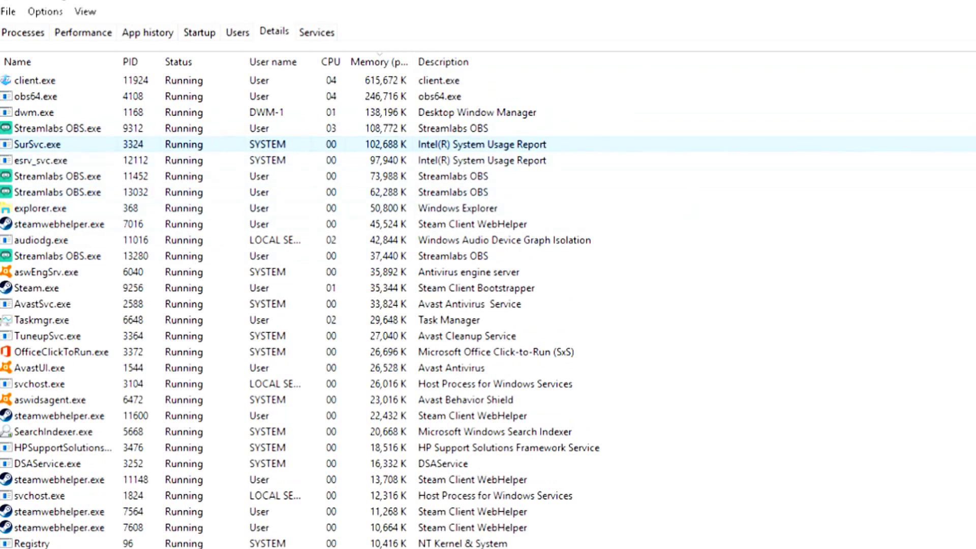
{"action": "scroll", "coordinate": [693, 192], "scroll_direction": "down", "scroll_amount": 4}
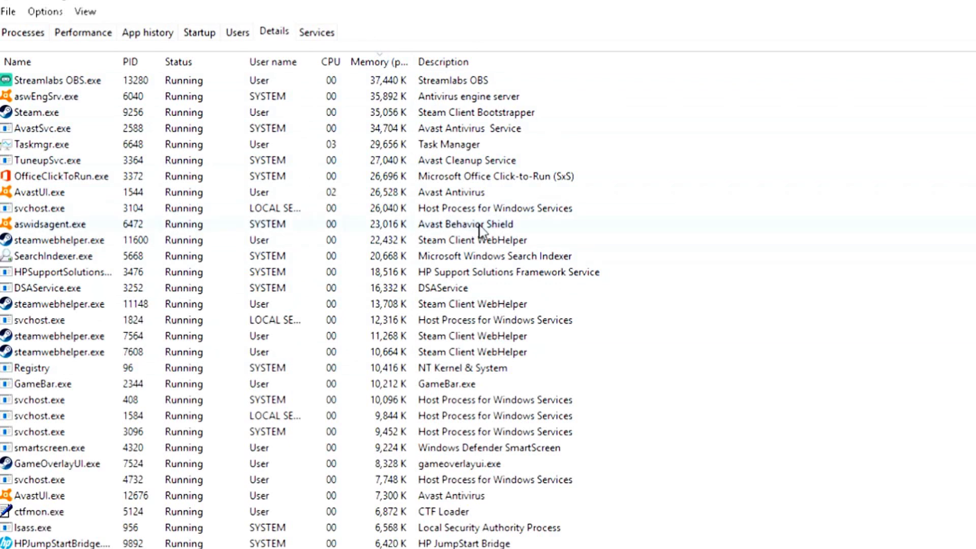
{"action": "scroll", "coordinate": [501, 145], "scroll_direction": "up", "scroll_amount": 4}
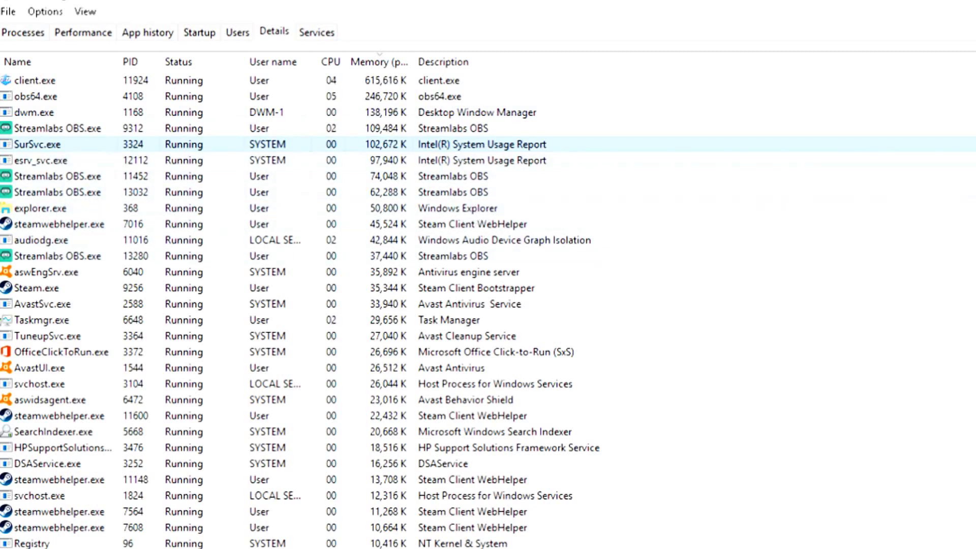
{"action": "scroll", "coordinate": [305, 310], "scroll_direction": "down", "scroll_amount": 8}
{"action": "scroll", "coordinate": [305, 310], "scroll_direction": "up", "scroll_amount": 1}
{"action": "scroll", "coordinate": [305, 310], "scroll_direction": "down", "scroll_amount": 13}
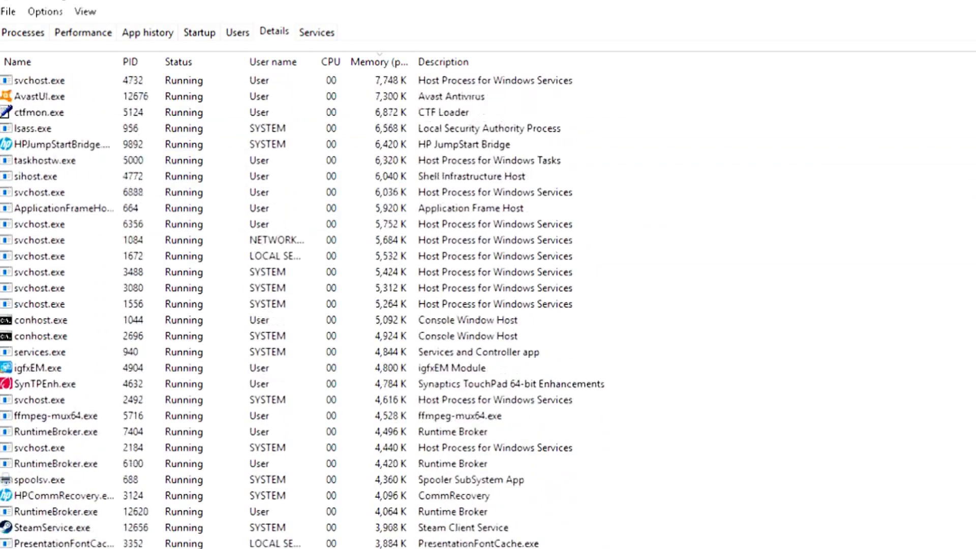
{"action": "scroll", "coordinate": [325, 310], "scroll_direction": "down", "scroll_amount": 9}
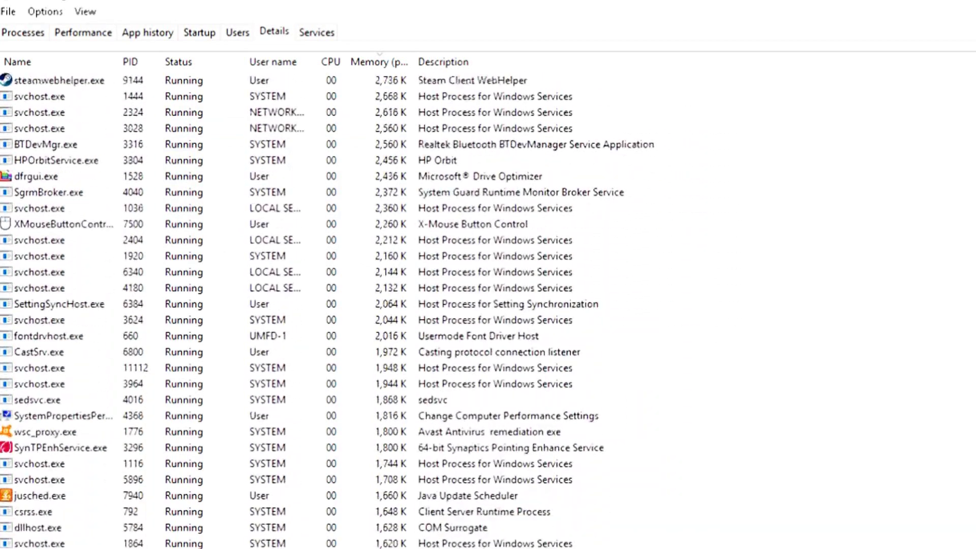
{"action": "scroll", "coordinate": [325, 310], "scroll_direction": "down", "scroll_amount": 17}
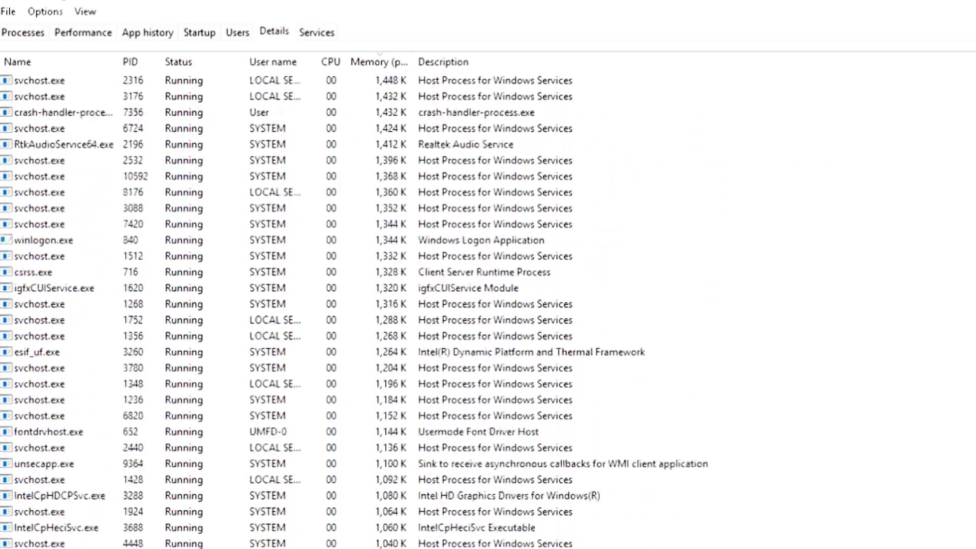
{"action": "scroll", "coordinate": [325, 310], "scroll_direction": "up", "scroll_amount": 20}
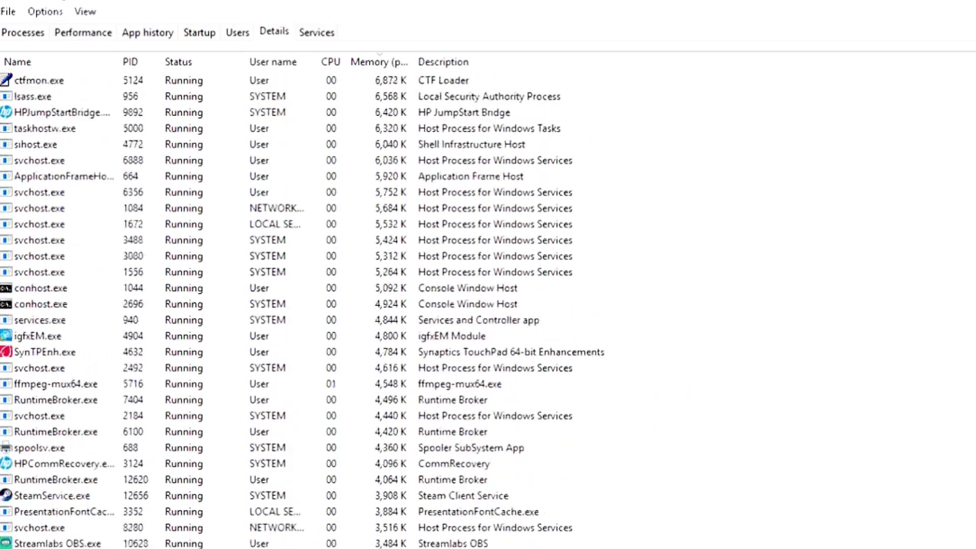
{"action": "scroll", "coordinate": [488, 144], "scroll_direction": "up", "scroll_amount": 7}
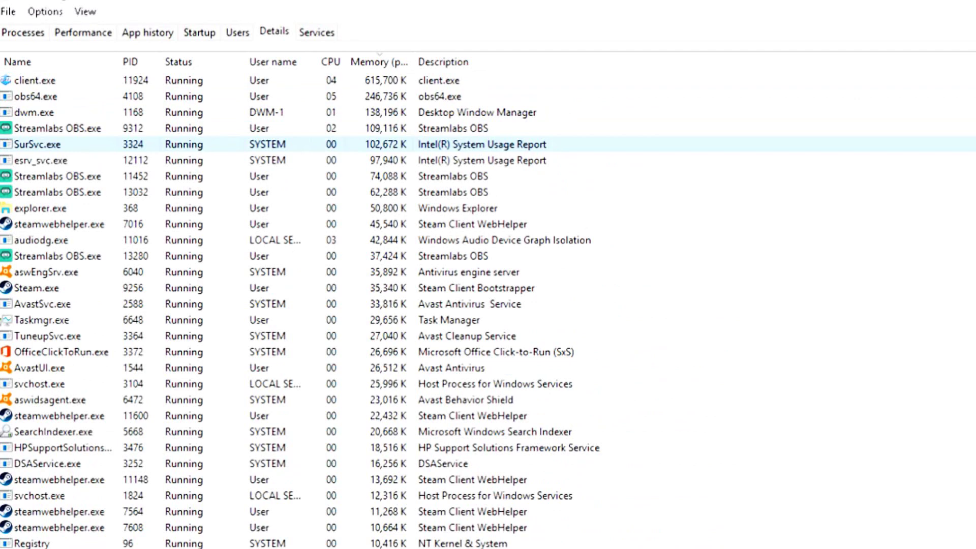
- End the GameBar.exe process and confirm its termination
{"action": "scroll", "coordinate": [488, 144], "scroll_direction": "down", "scroll_amount": 6}
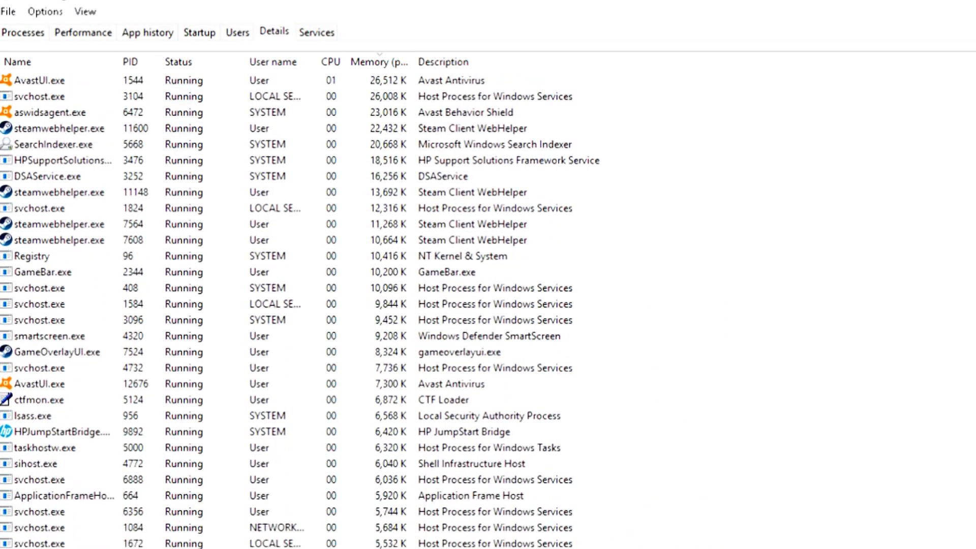
{"action": "left_click", "coordinate": [437, 281]}
{"action": "right_click", "coordinate": [437, 281]}
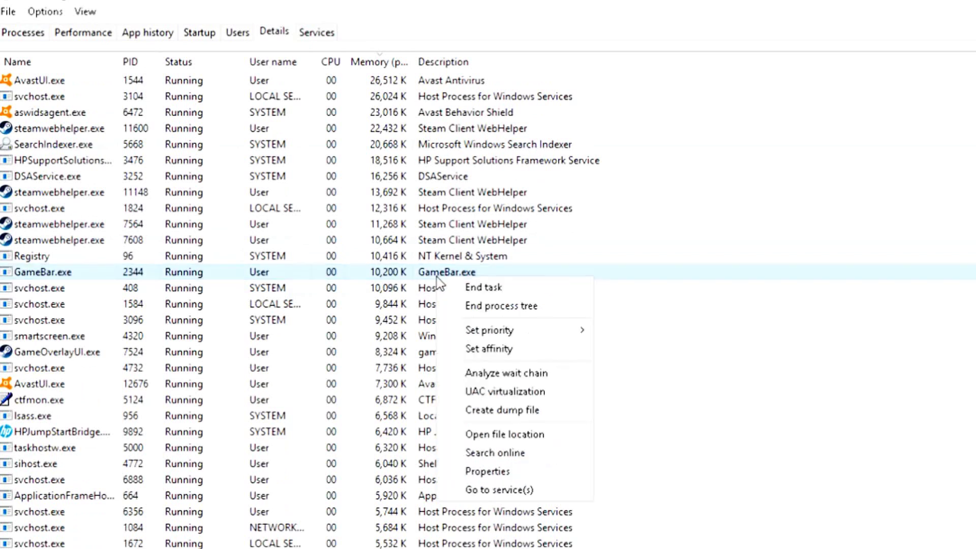
{"action": "left_click", "coordinate": [484, 294]}
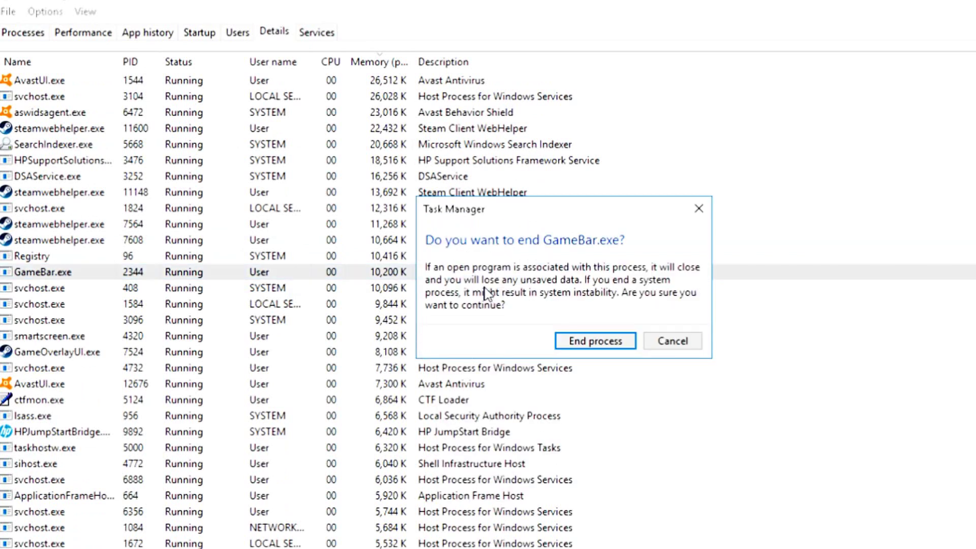
{"action": "left_click", "coordinate": [589, 341]}
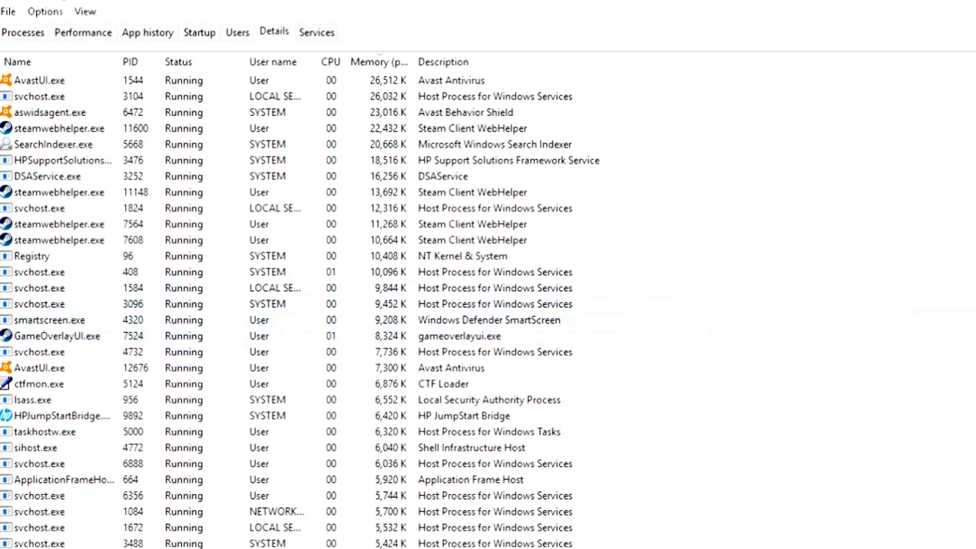
- Set the priority of the client.exe process to High and confirm the change
{"action": "scroll", "coordinate": [305, 305], "scroll_direction": "up", "scroll_amount": 6}
{"action": "scroll", "coordinate": [305, 305], "scroll_direction": "down", "scroll_amount": 11}
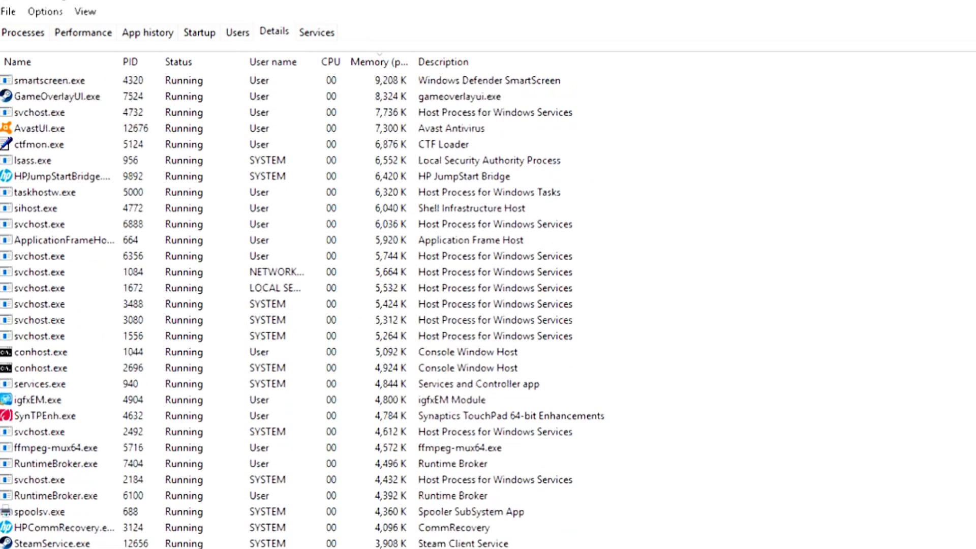
{"action": "scroll", "coordinate": [305, 305], "scroll_direction": "down", "scroll_amount": 2}
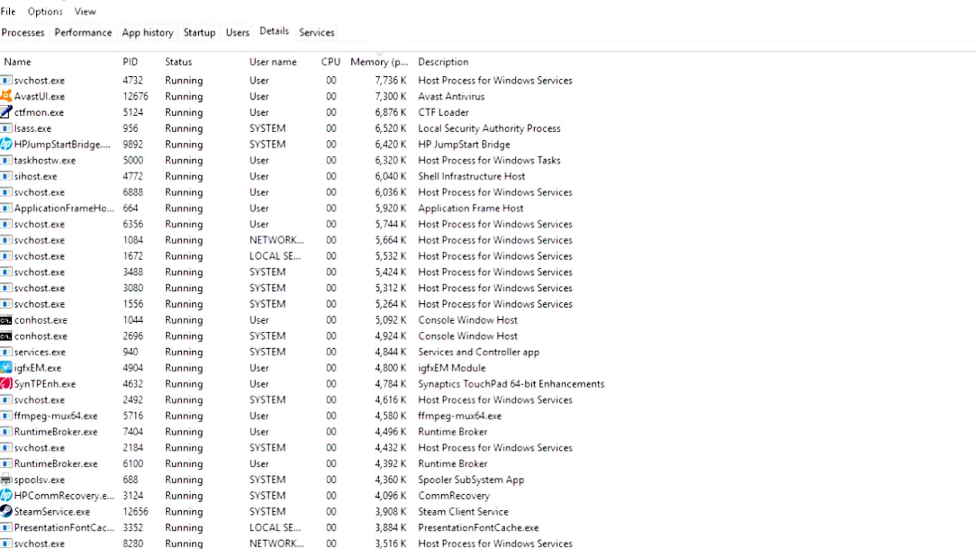
{"action": "scroll", "coordinate": [305, 305], "scroll_direction": "up", "scroll_amount": 10}
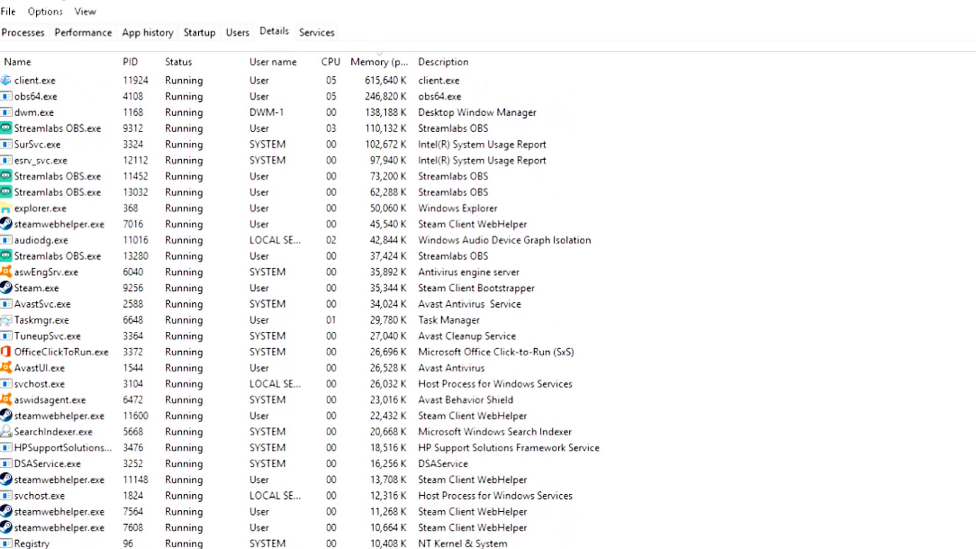
{"action": "left_click", "coordinate": [345, 81]}
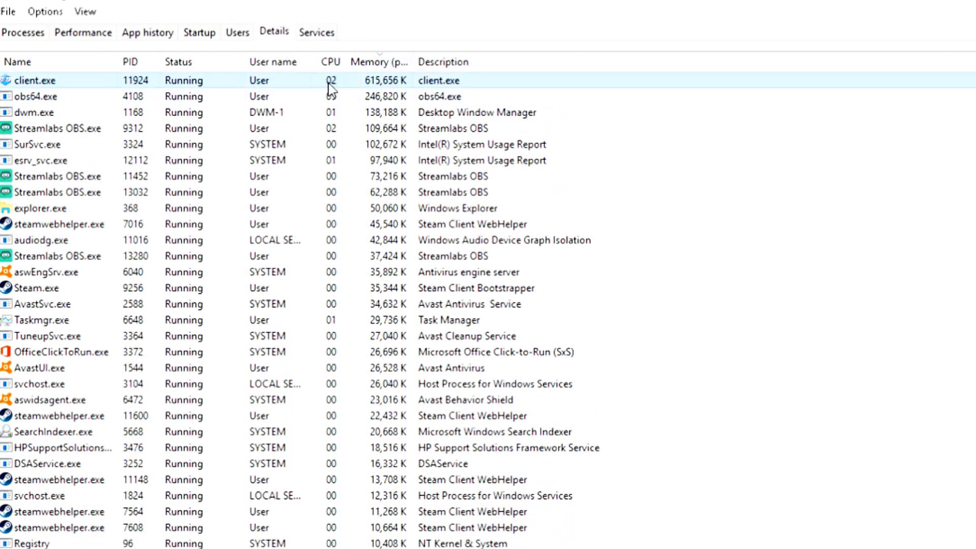
{"action": "right_click", "coordinate": [51, 83]}
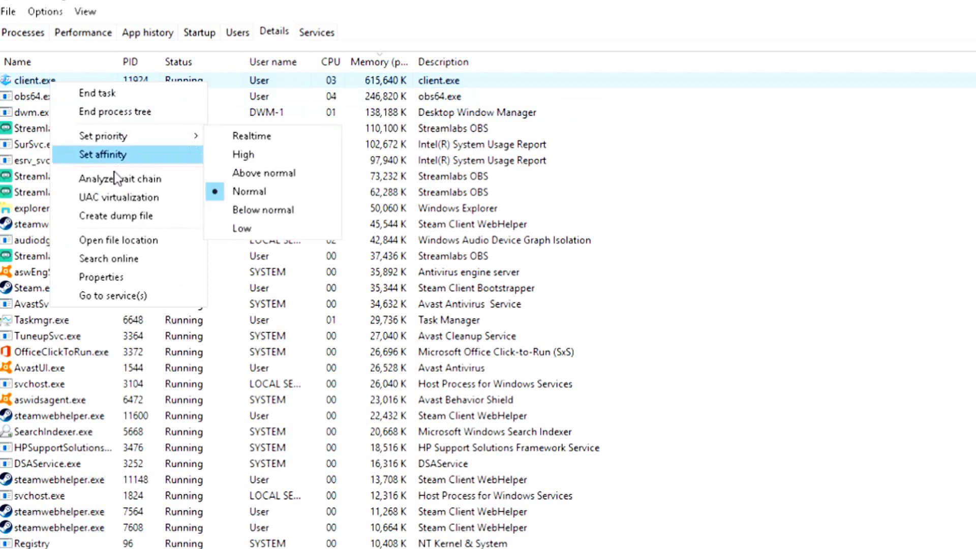
{"action": "left_click", "coordinate": [252, 154]}
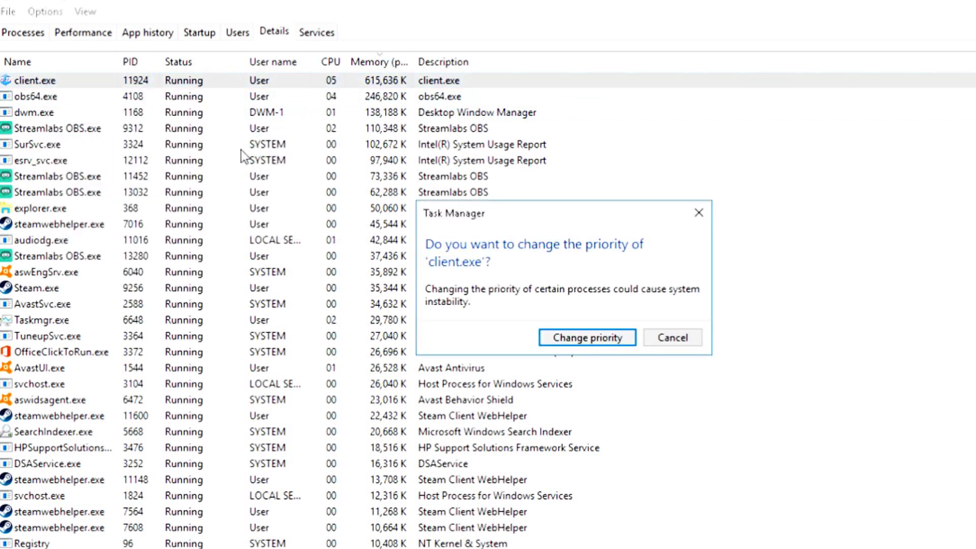
{"action": "left_click", "coordinate": [588, 337]}
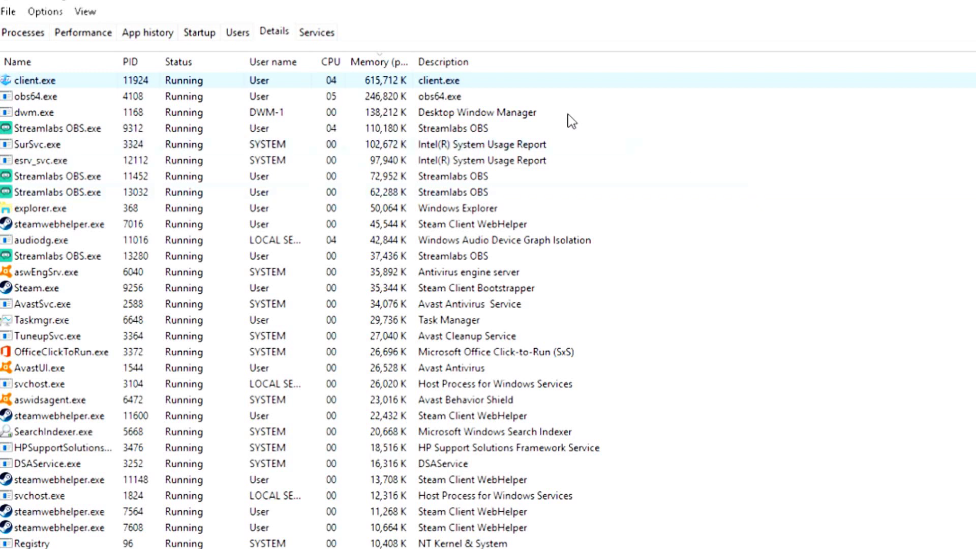
- Check the priority level of the client.exe process, keeping High selected
{"action": "right_click", "coordinate": [460, 84]}
{"action": "mouse_move", "coordinate": [523, 138]}
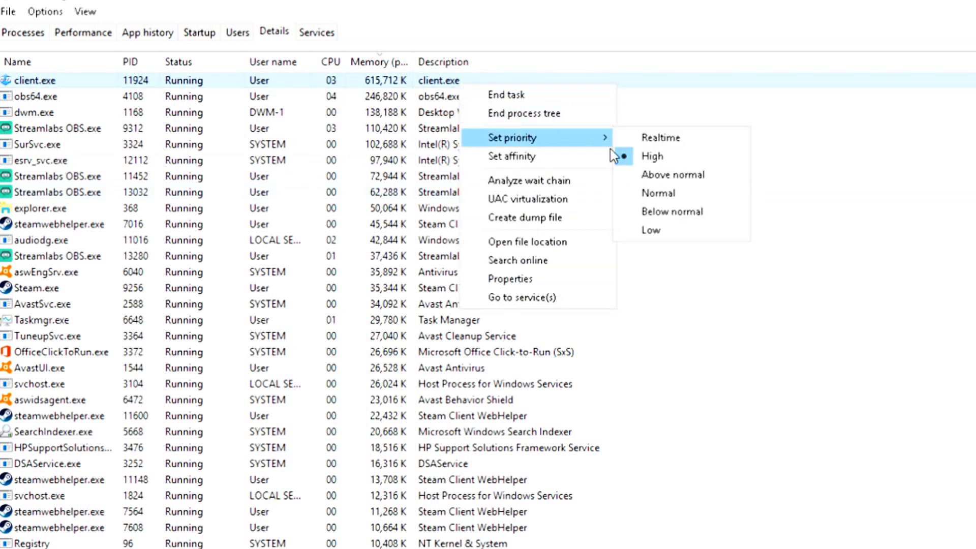
{"action": "left_click", "coordinate": [654, 154]}
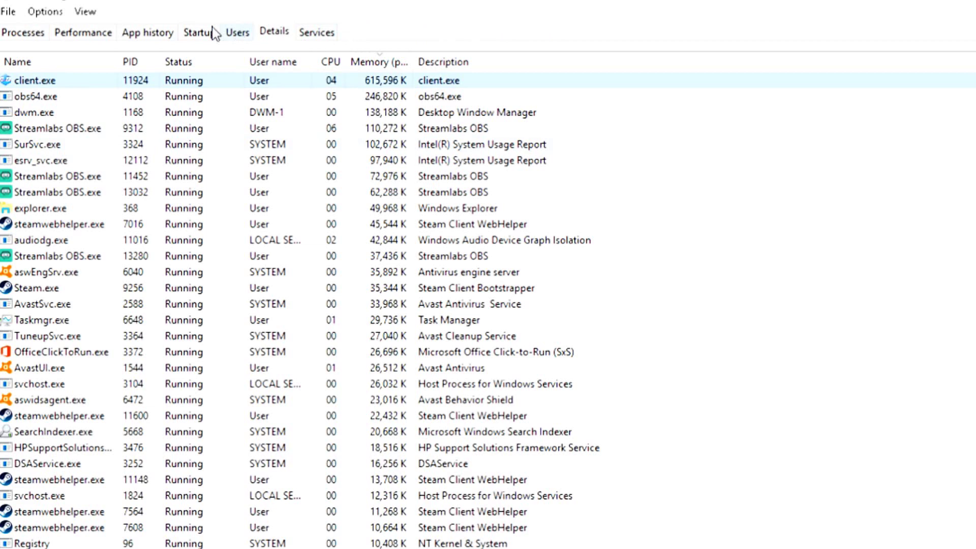
- Return Task Manager to the Processes list, restore it to a smaller window and minimize it
{"action": "left_click", "coordinate": [27, 37]}
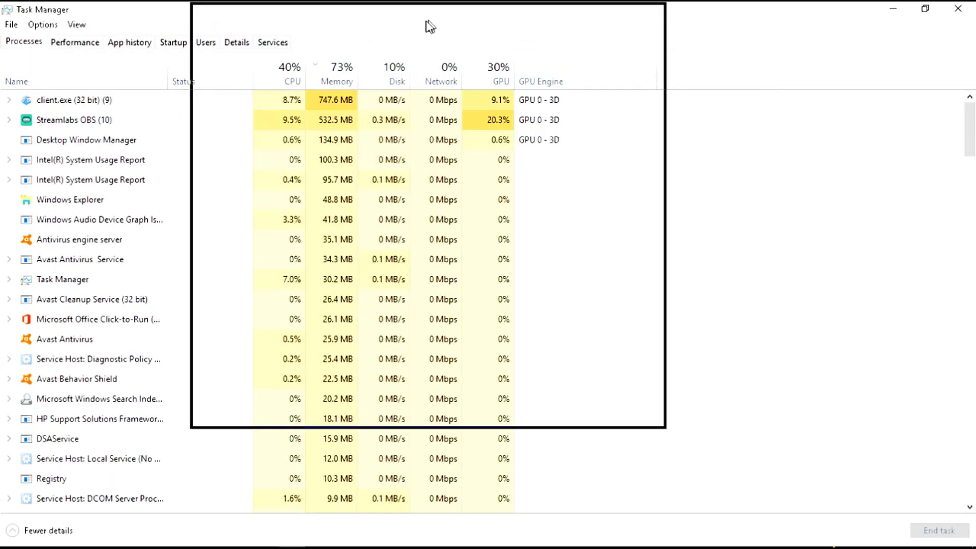
{"action": "double_click", "coordinate": [424, 11]}
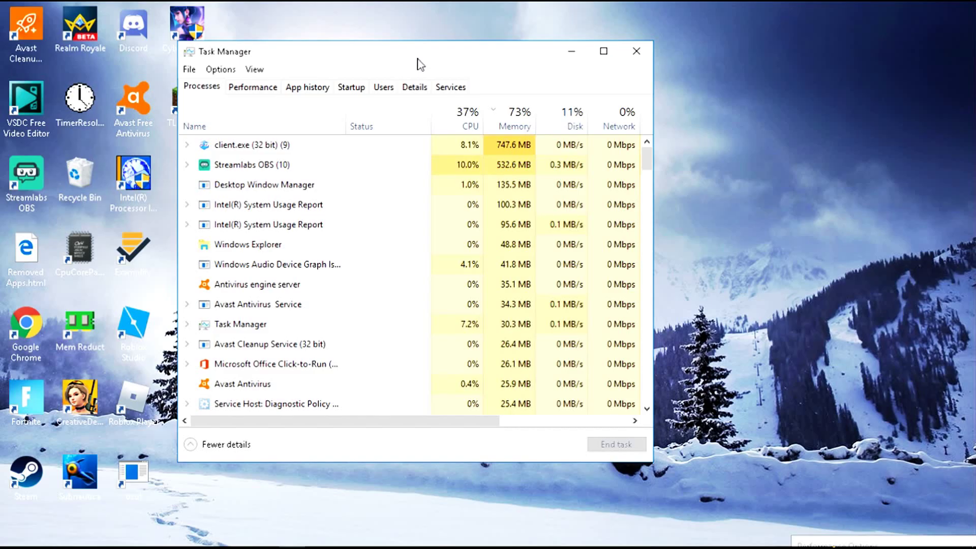
{"action": "left_click_drag", "start_coordinate": [427, 48], "coordinate": [465, 87]}
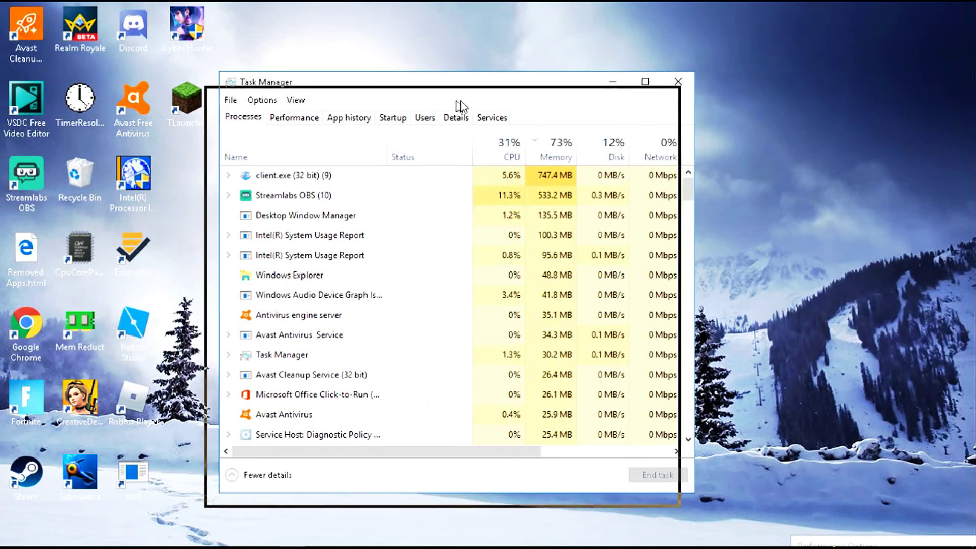
{"action": "left_click_drag", "start_coordinate": [595, 84], "coordinate": [630, 61]}
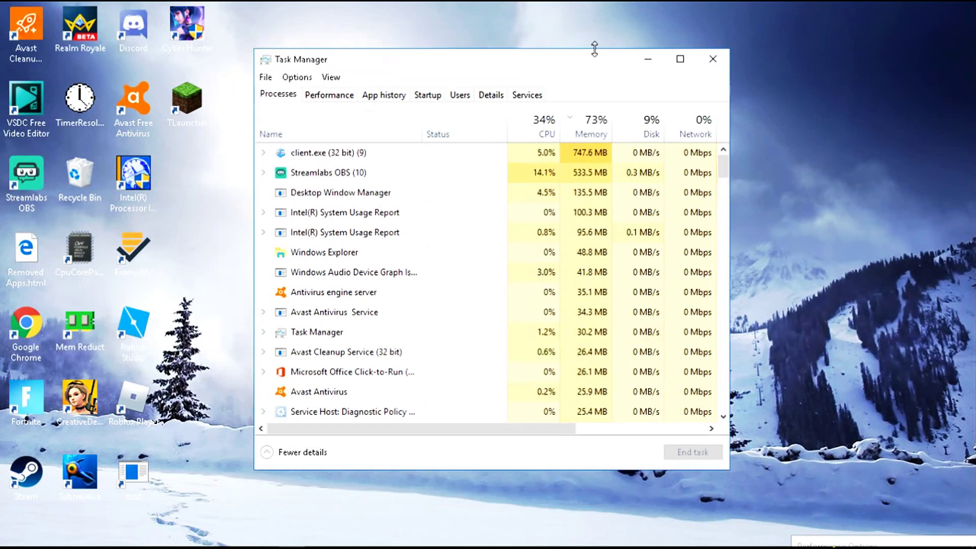
{"action": "left_click", "coordinate": [648, 59]}
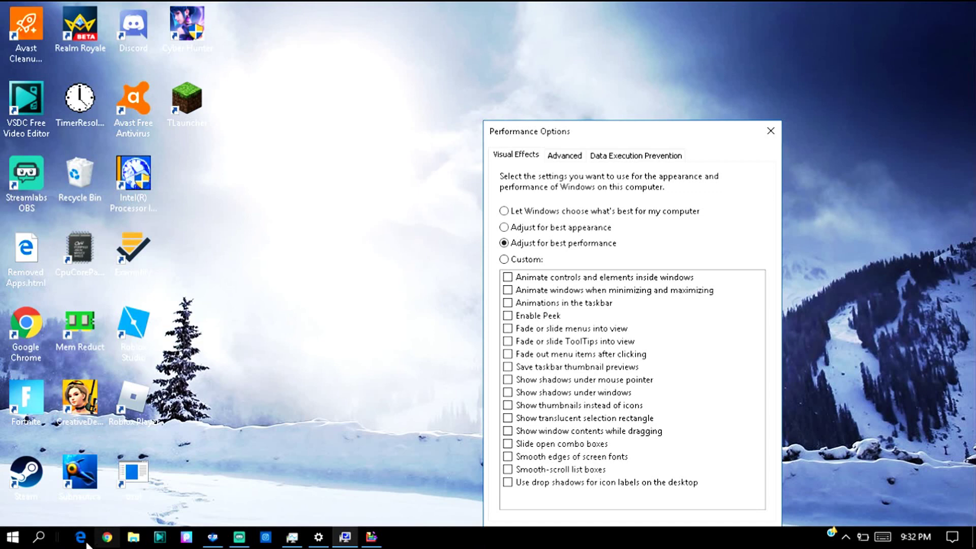
- Search Windows for "performance", open the appearance and performance settings, and reposition the Performance Options dialog
{"action": "left_click", "coordinate": [13, 537]}
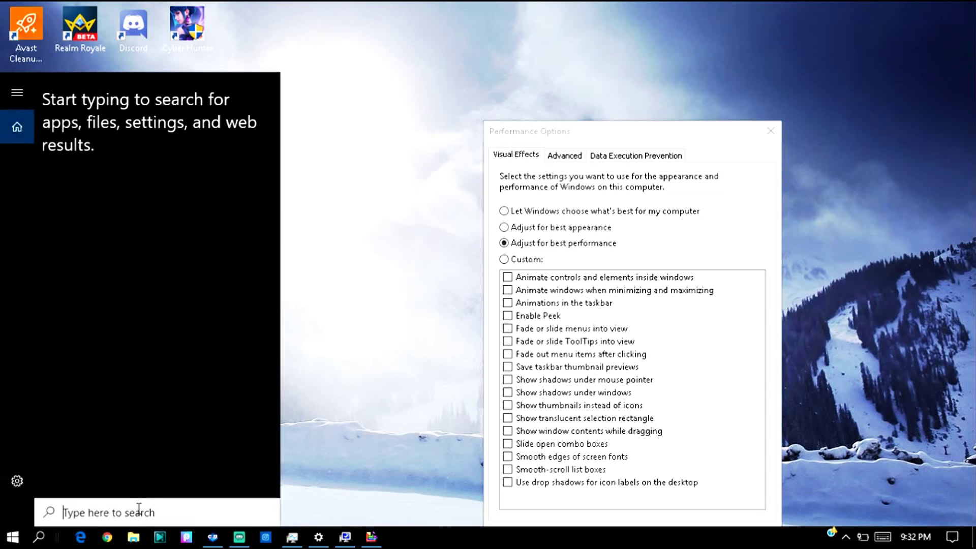
{"action": "type", "text": "perfor"}
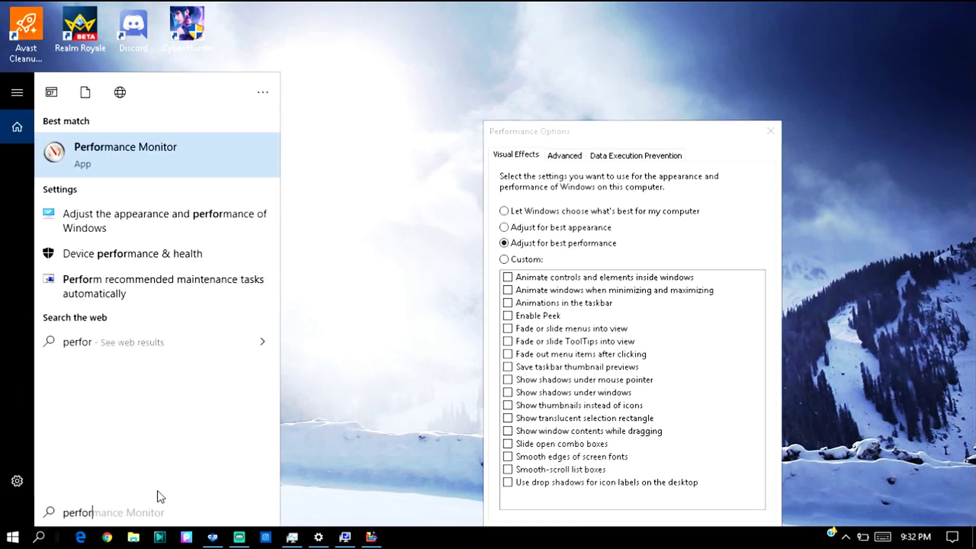
{"action": "type", "text": "mance"}
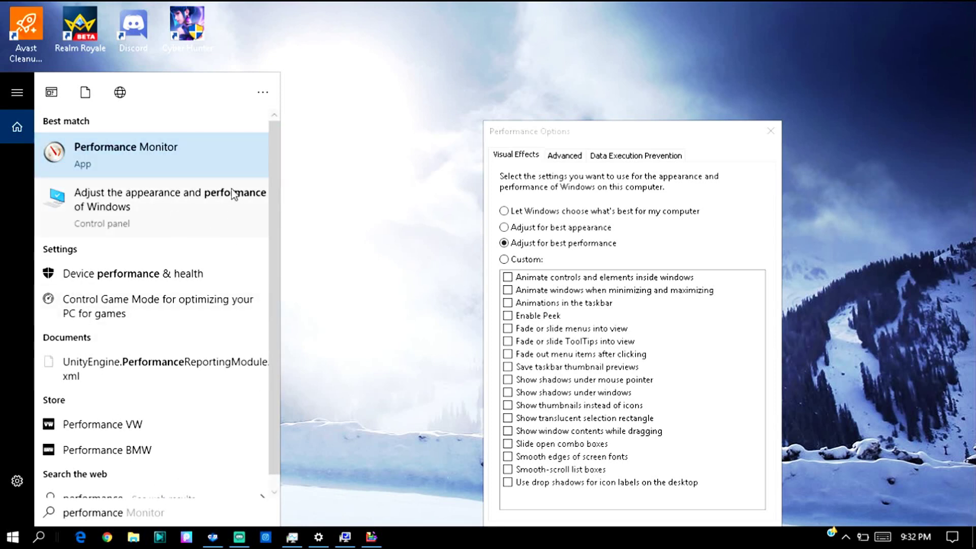
{"action": "left_click", "coordinate": [136, 208]}
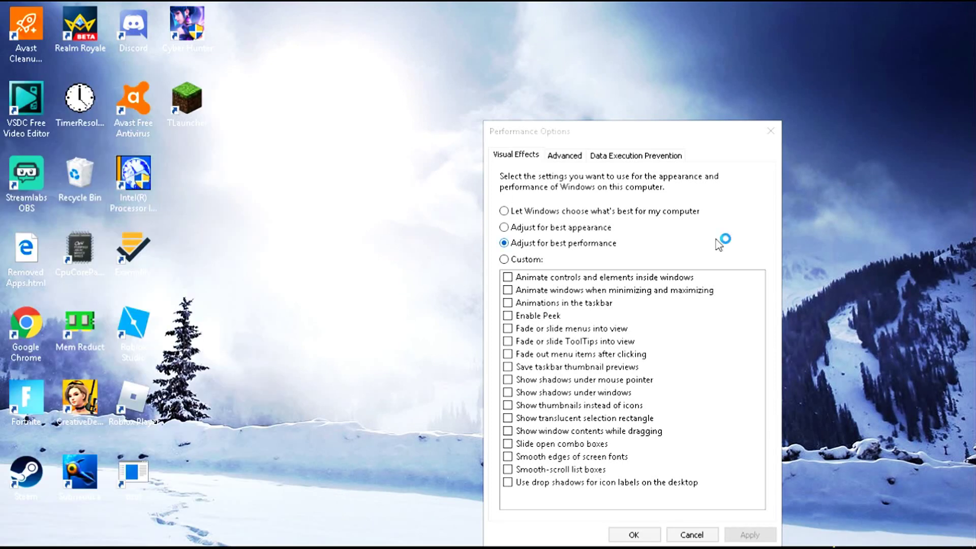
{"action": "left_click_drag", "start_coordinate": [735, 131], "coordinate": [534, 66]}
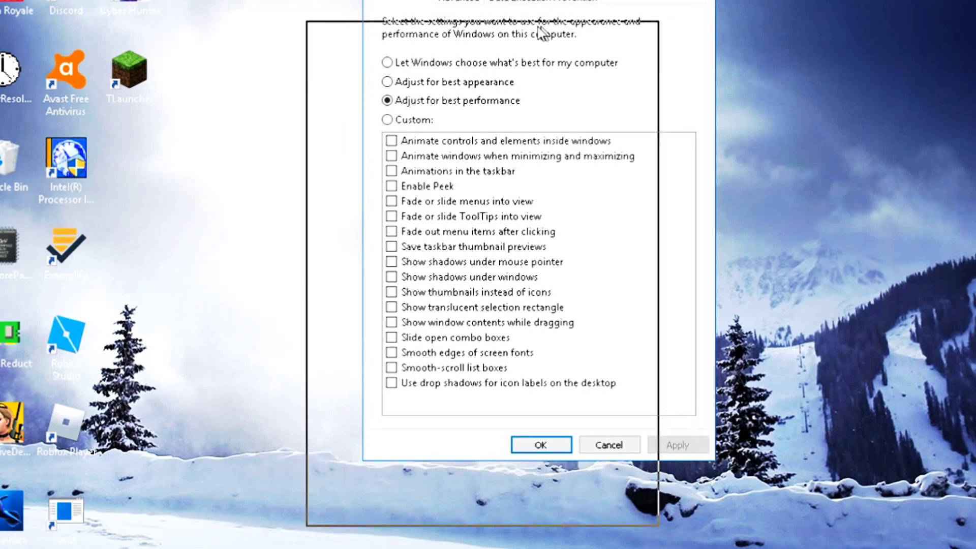
{"action": "left_click_drag", "start_coordinate": [543, 33], "coordinate": [454, 25]}
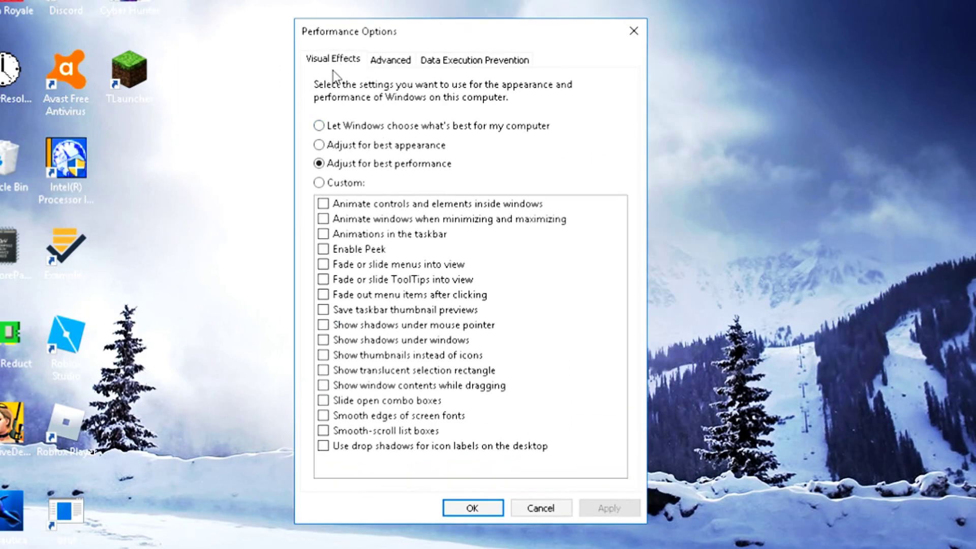
- Set the visual effects to Adjust for best performance, apply the setting and close Performance Options
{"action": "left_click", "coordinate": [319, 164]}
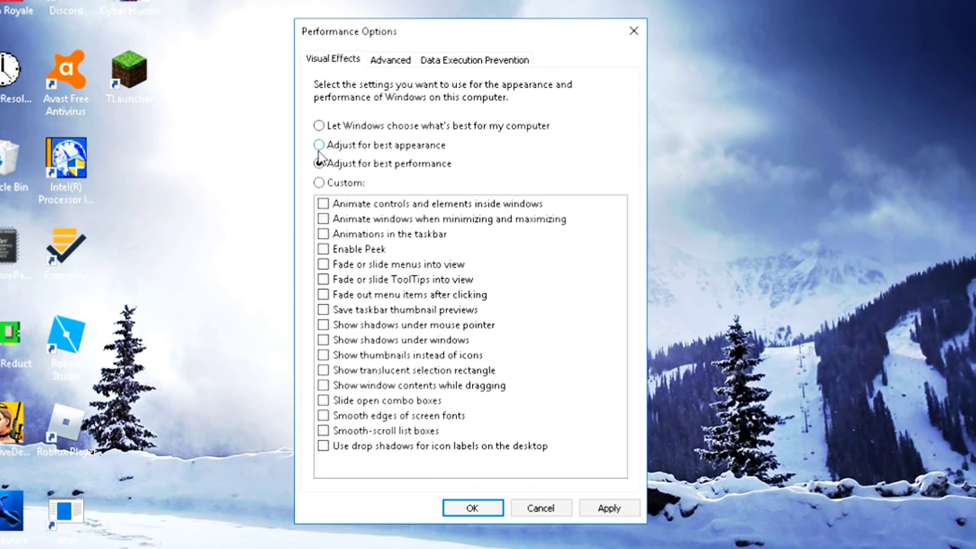
{"action": "left_click", "coordinate": [319, 145]}
{"action": "left_click", "coordinate": [319, 163]}
{"action": "left_click", "coordinate": [621, 516]}
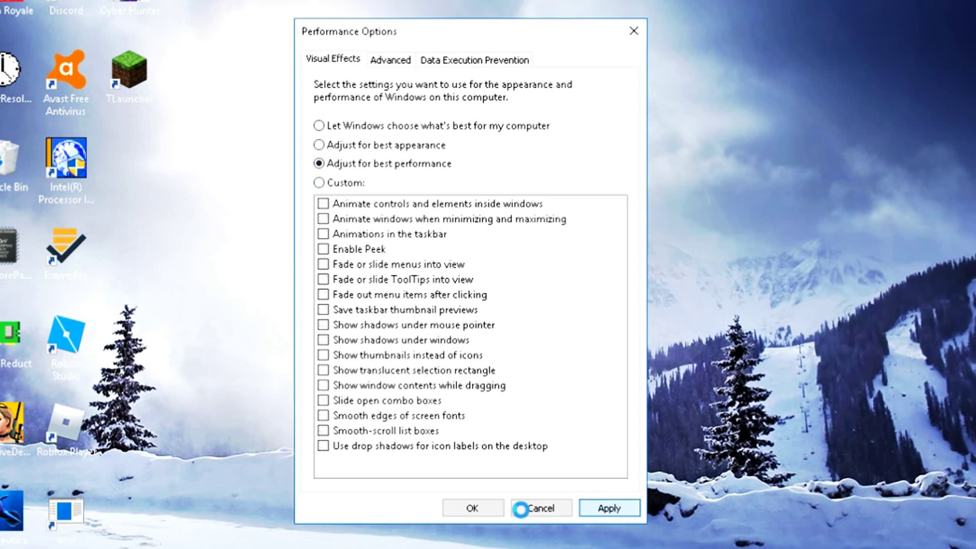
{"action": "left_click", "coordinate": [488, 506]}
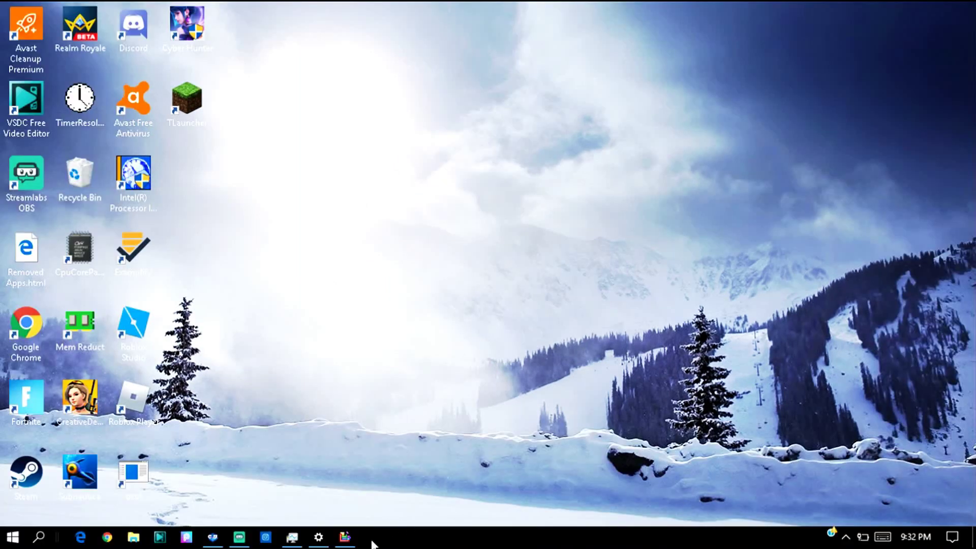
- Bring up the open Optimize Drives window and look over the Windows (C:) and RECOVERY (D:) drives
{"action": "mouse_move", "coordinate": [345, 542]}
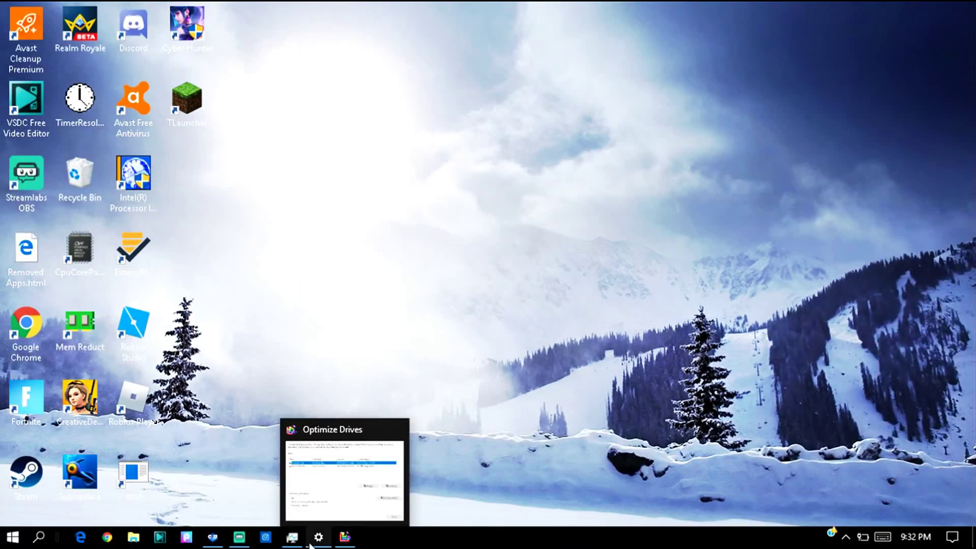
{"action": "left_click", "coordinate": [344, 540]}
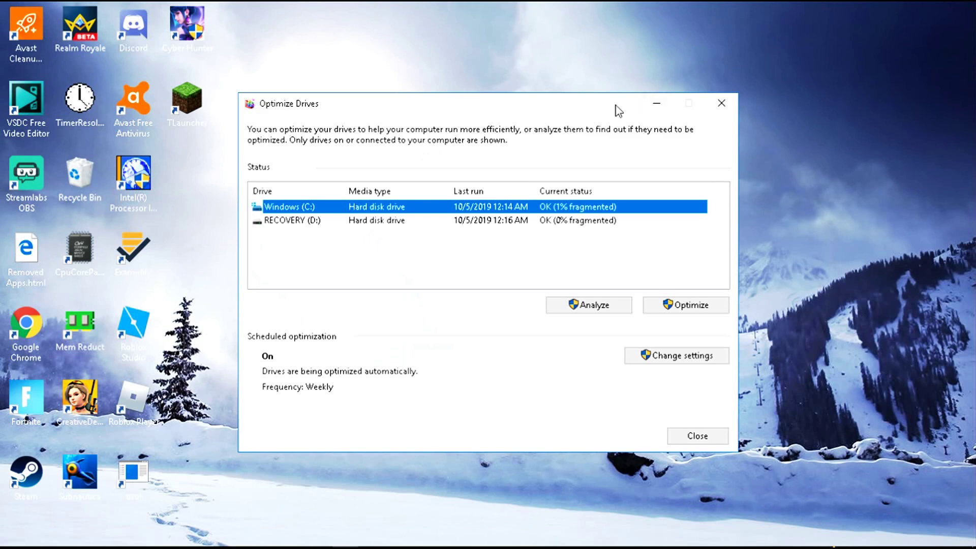
{"action": "left_click_drag", "start_coordinate": [617, 110], "coordinate": [580, 96]}
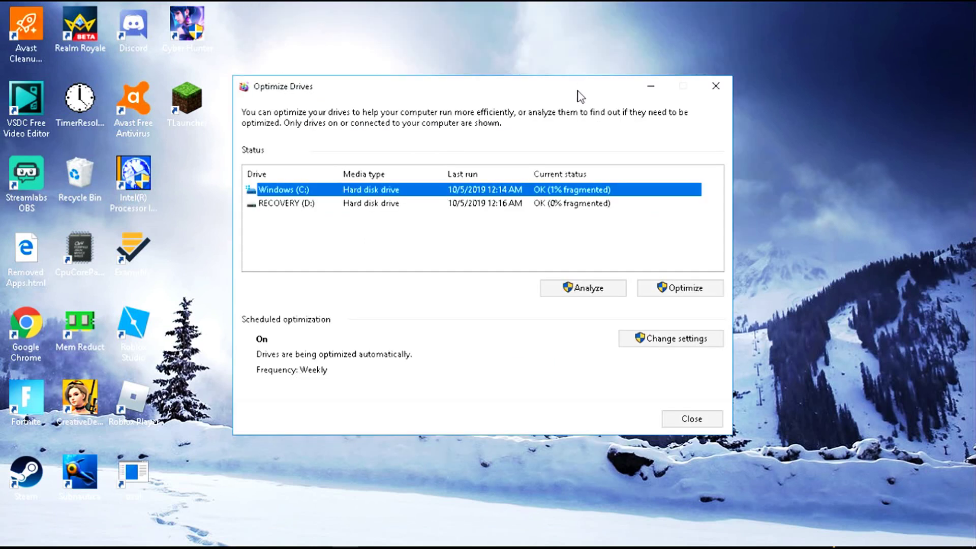
{"action": "left_click", "coordinate": [497, 205]}
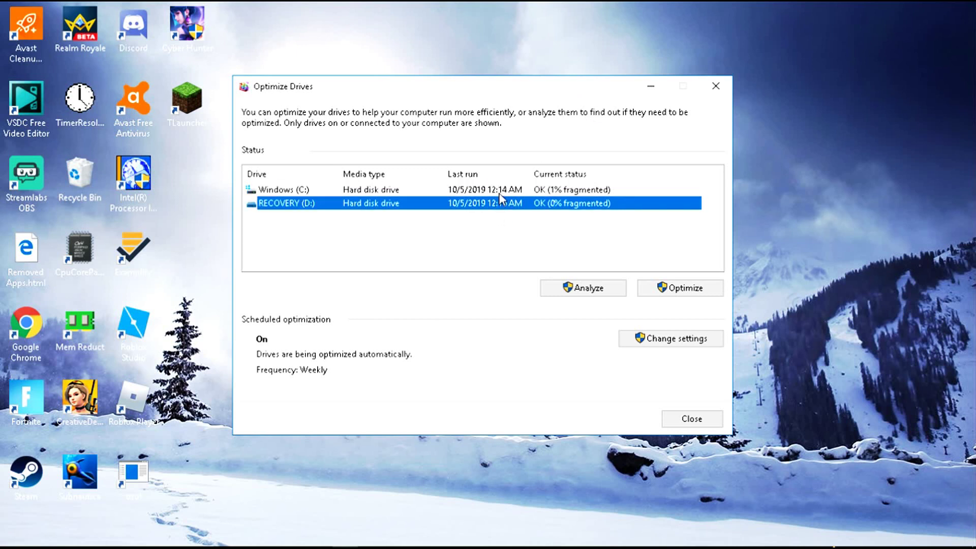
{"action": "left_click", "coordinate": [499, 191]}
{"action": "left_click", "coordinate": [495, 204]}
{"action": "left_click", "coordinate": [485, 190]}
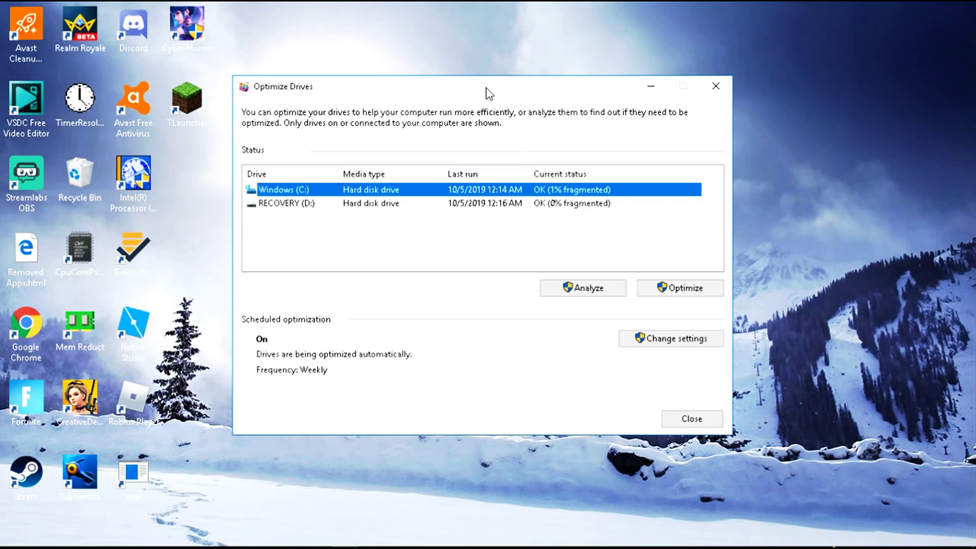
{"action": "left_click_drag", "start_coordinate": [485, 85], "coordinate": [486, 75]}
- Search Windows for "defragment" and open Defragment and Optimize Drives
{"action": "left_click", "coordinate": [39, 537]}
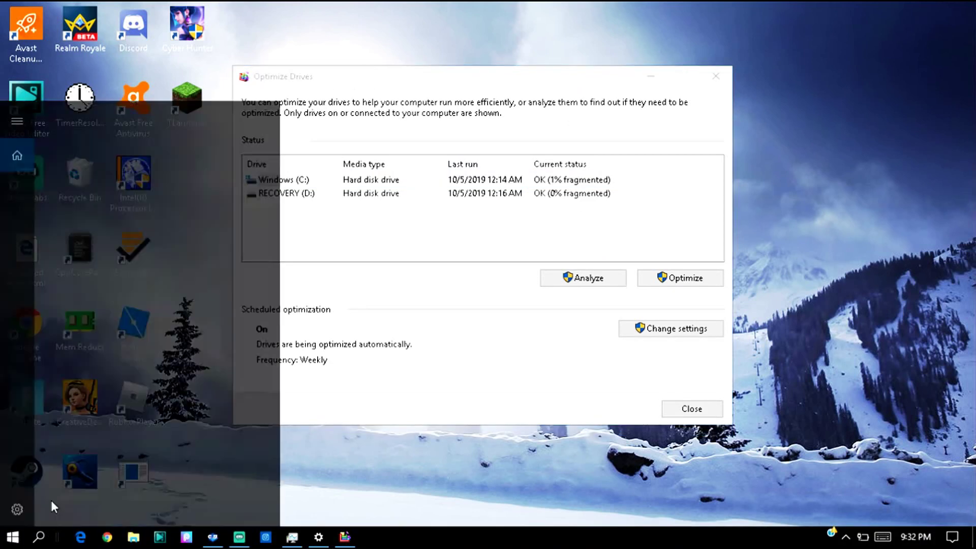
{"action": "type", "text": "de"}
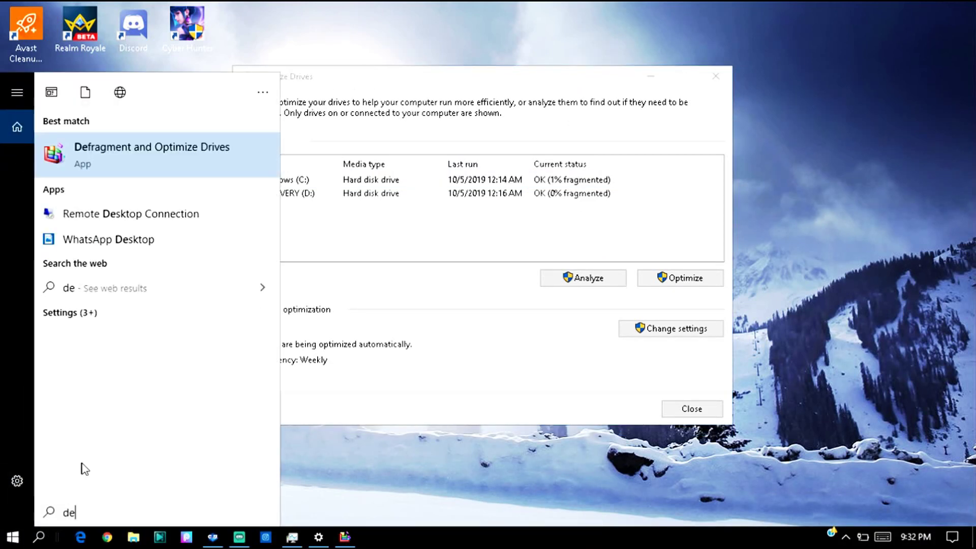
{"action": "type", "text": "fragment"}
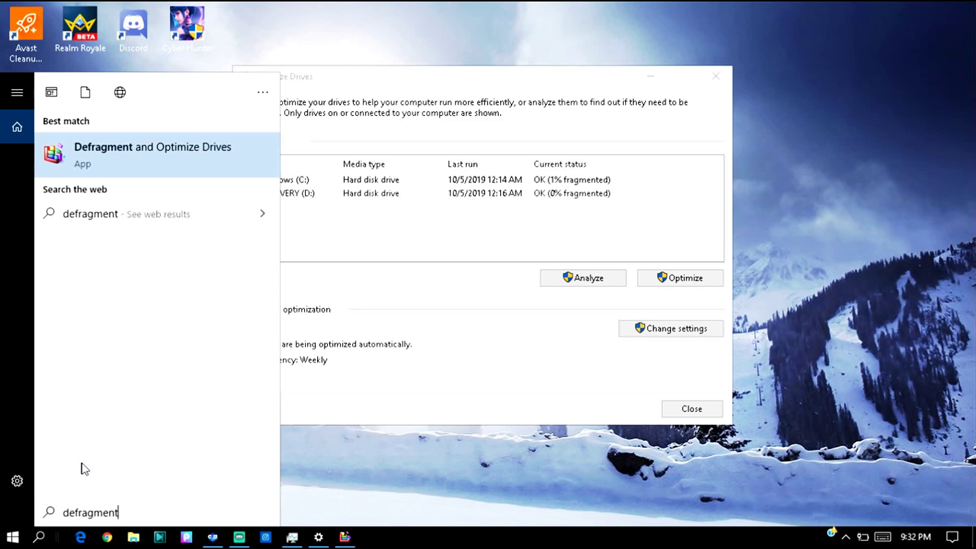
{"action": "left_click", "coordinate": [198, 153]}
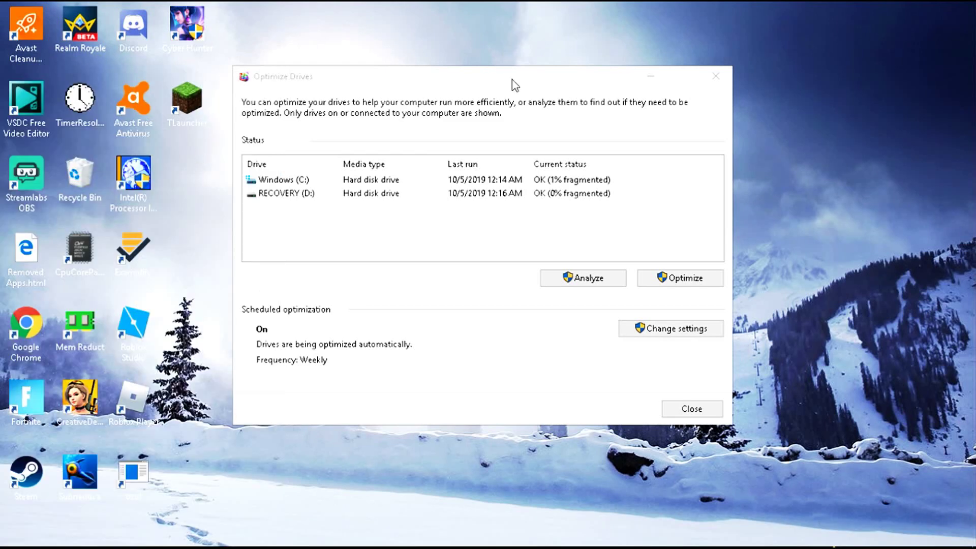
- Start a fragmentation analysis of the Windows (C:) drive
{"action": "left_click", "coordinate": [445, 224]}
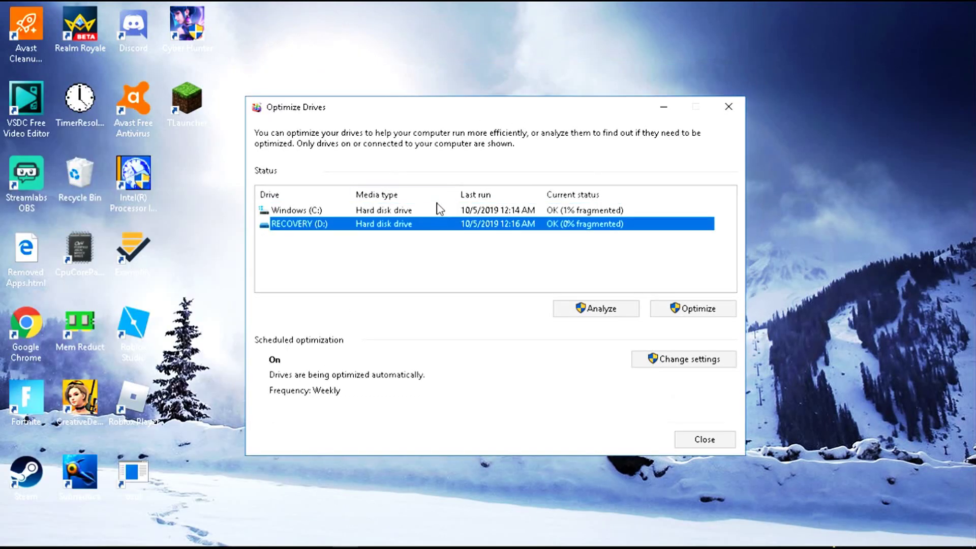
{"action": "left_click", "coordinate": [480, 211]}
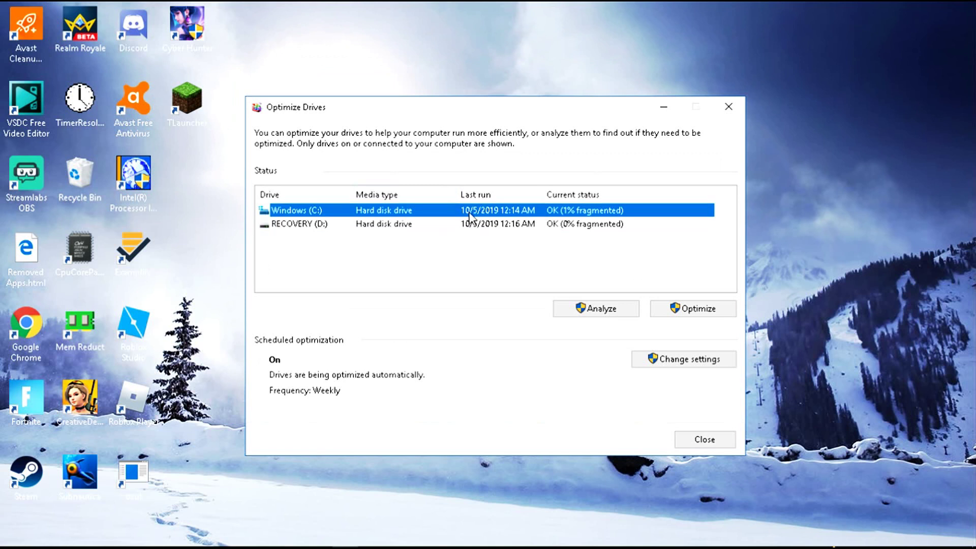
{"action": "left_click", "coordinate": [609, 308]}
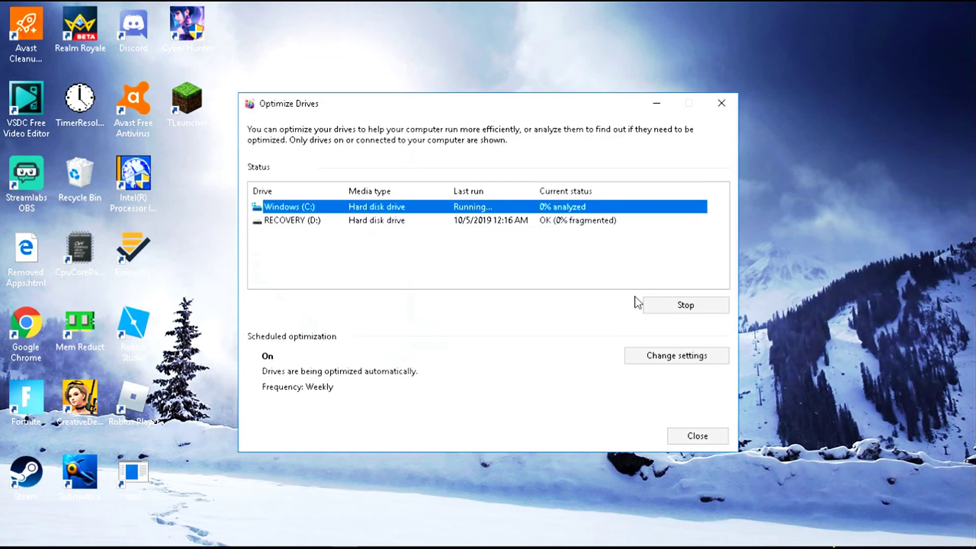
- Stop the running analysis of the Windows (C:) drive, reselect that drive and minimize Optimize Drives
{"action": "left_click", "coordinate": [671, 305]}
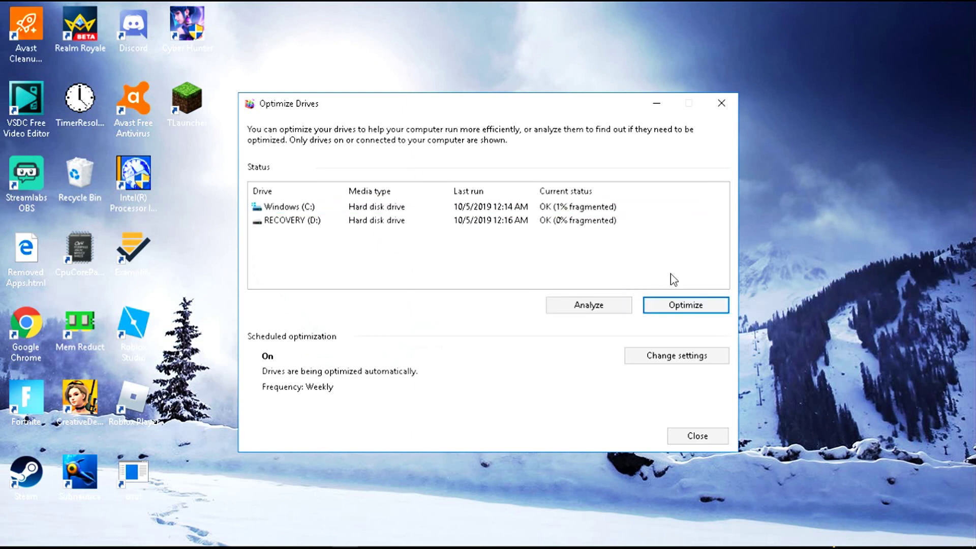
{"action": "left_click", "coordinate": [587, 208]}
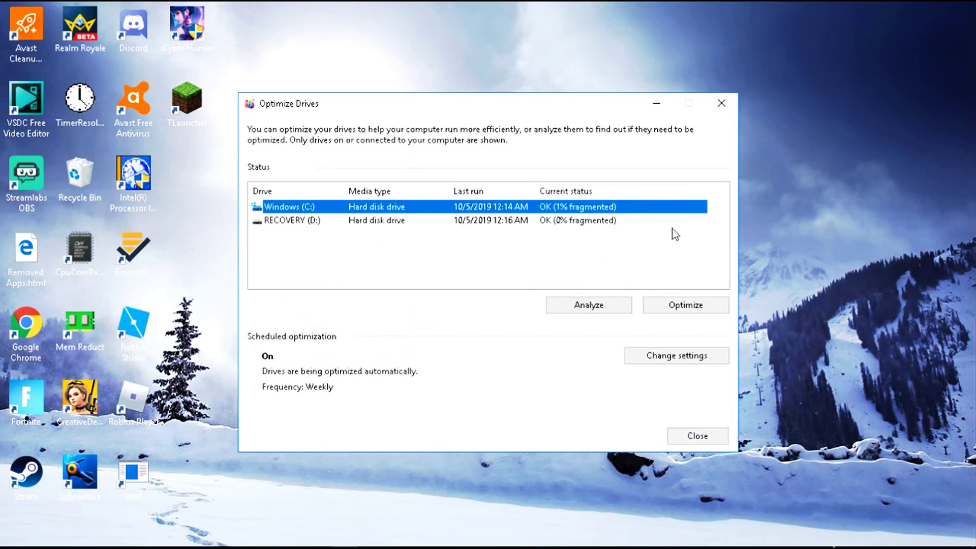
{"action": "left_click", "coordinate": [663, 107]}
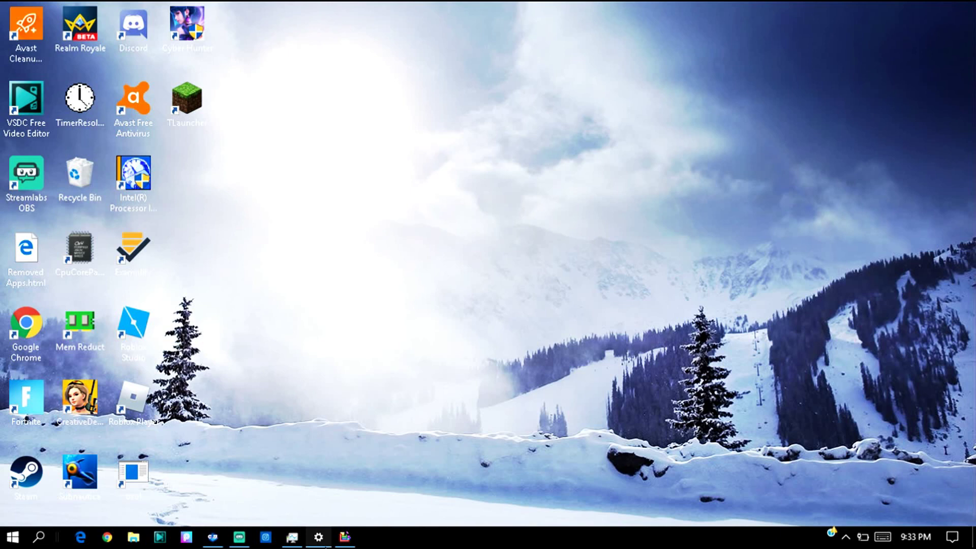
- Search Windows for "graphics" and open the Graphics settings page
{"action": "left_click", "coordinate": [318, 537]}
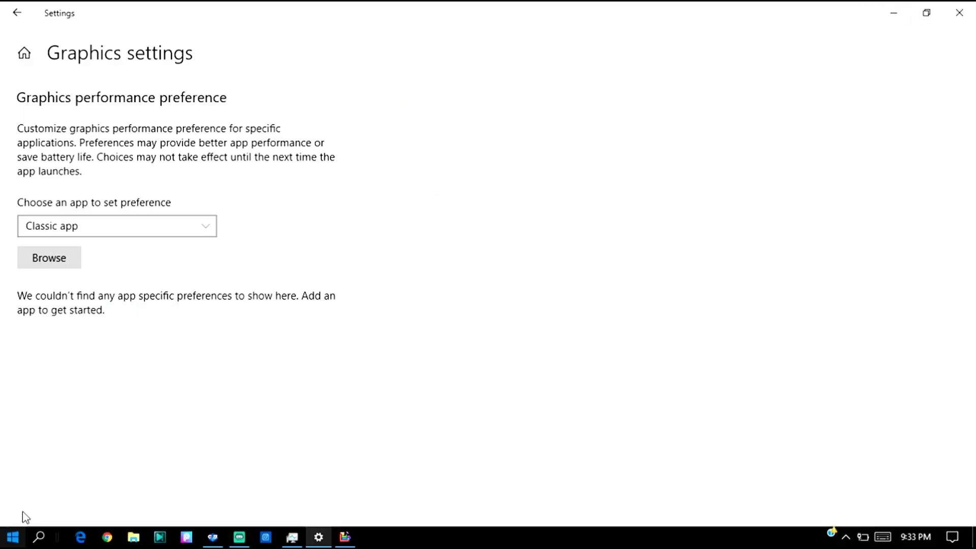
{"action": "left_click", "coordinate": [39, 537]}
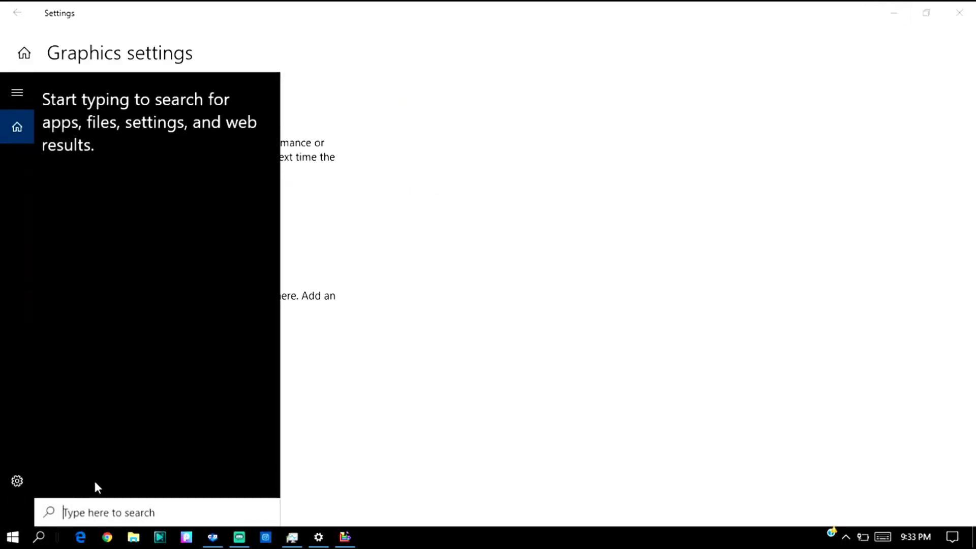
{"action": "type", "text": "gra"}
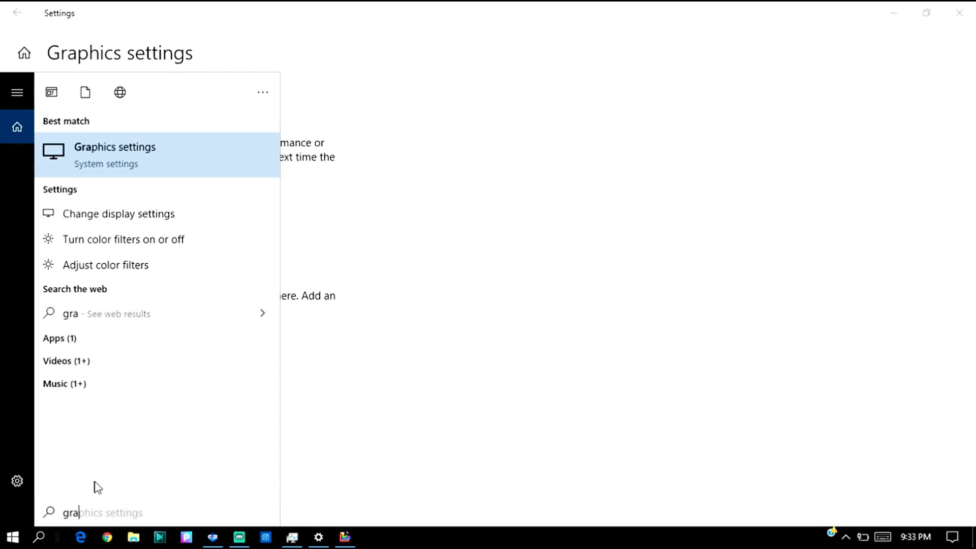
{"action": "type", "text": "phics"}
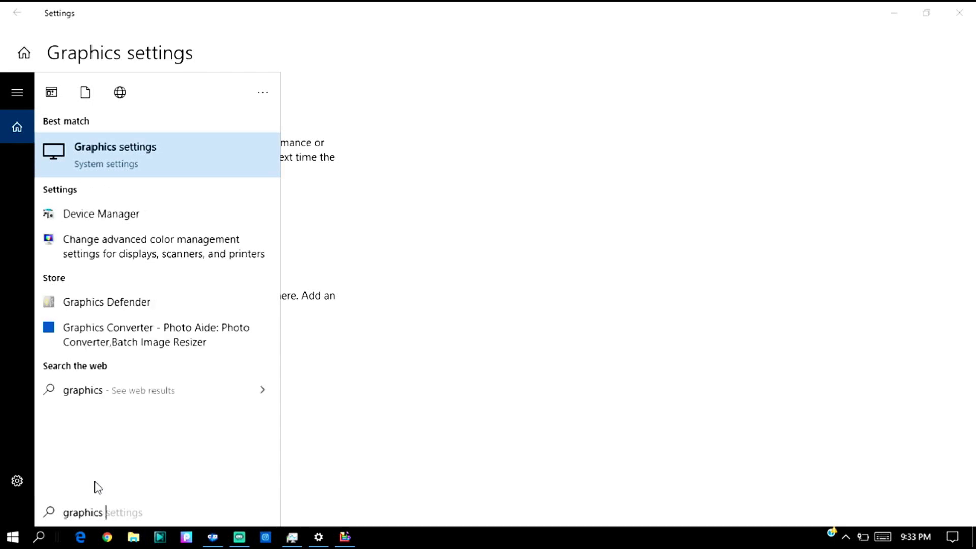
{"action": "left_click", "coordinate": [160, 158]}
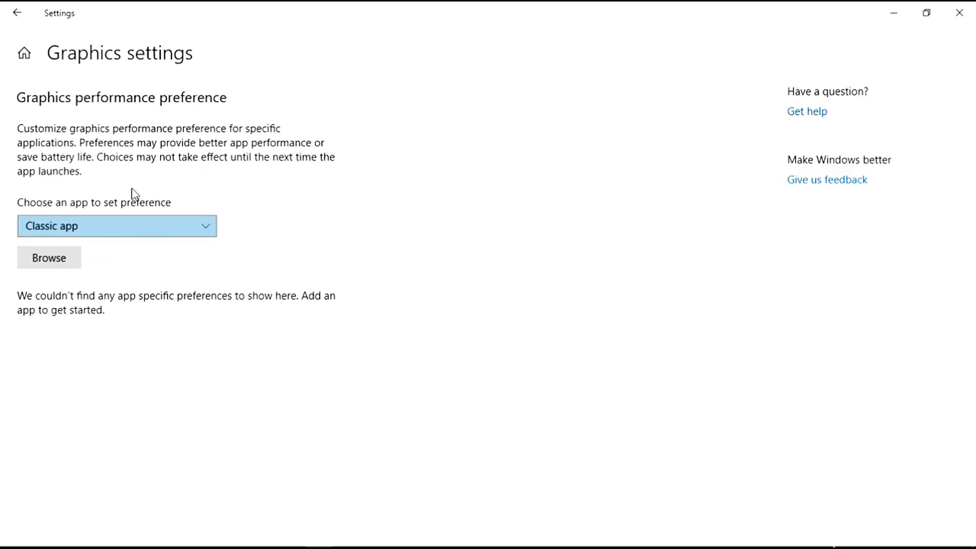
- Add client.exe from the Creative Destruction folder as a Classic app under graphics performance preference, and minimize Settings
{"action": "left_click", "coordinate": [175, 231]}
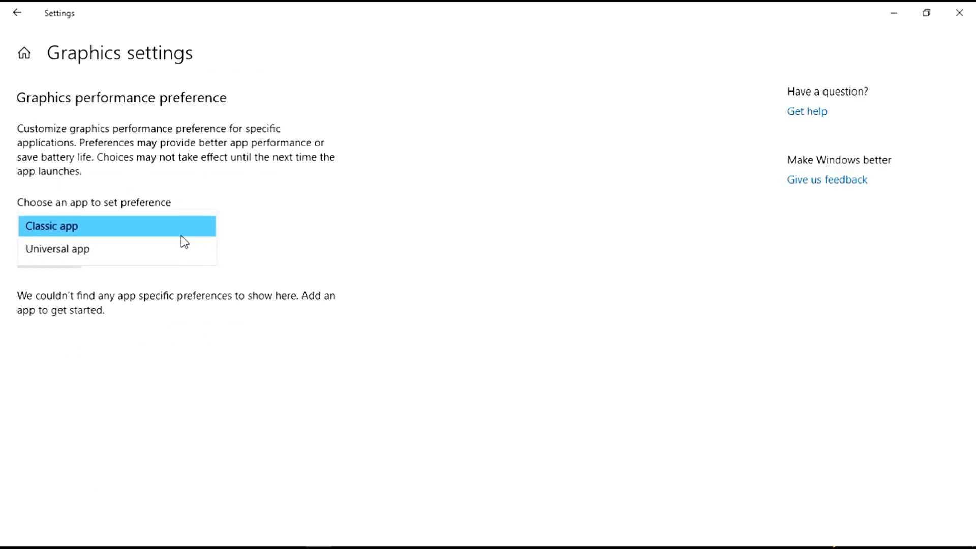
{"action": "left_click", "coordinate": [124, 272]}
{"action": "left_click", "coordinate": [65, 263]}
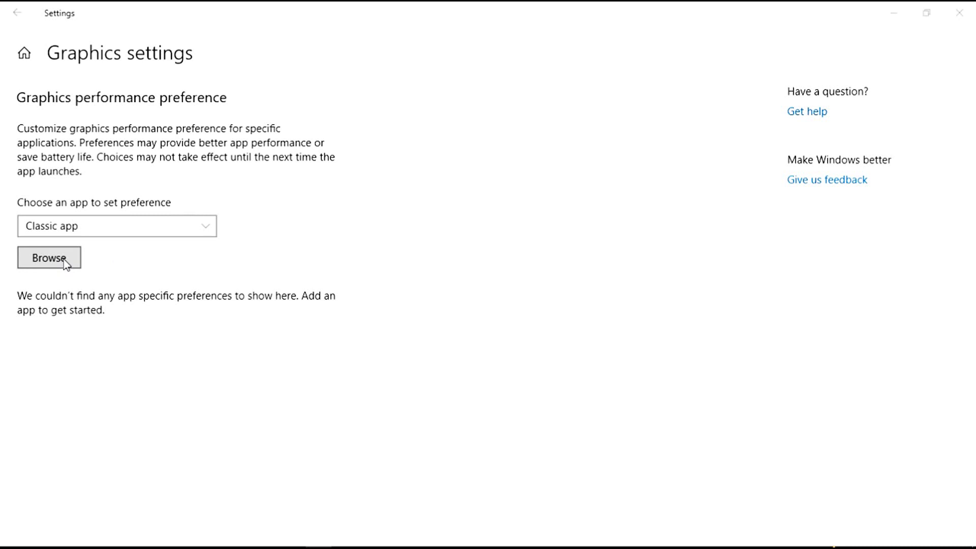
{"action": "left_click", "coordinate": [45, 259]}
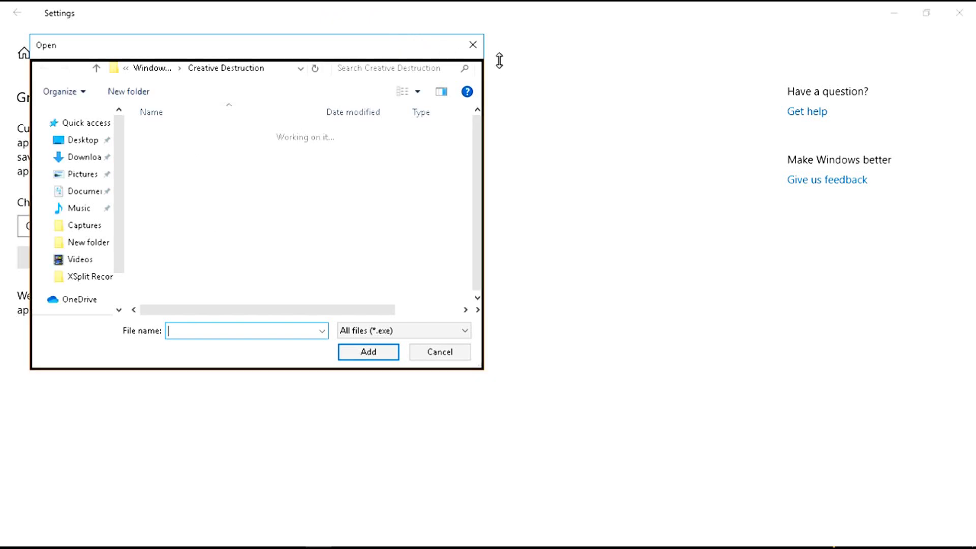
{"action": "left_click_drag", "start_coordinate": [358, 68], "coordinate": [514, 96]}
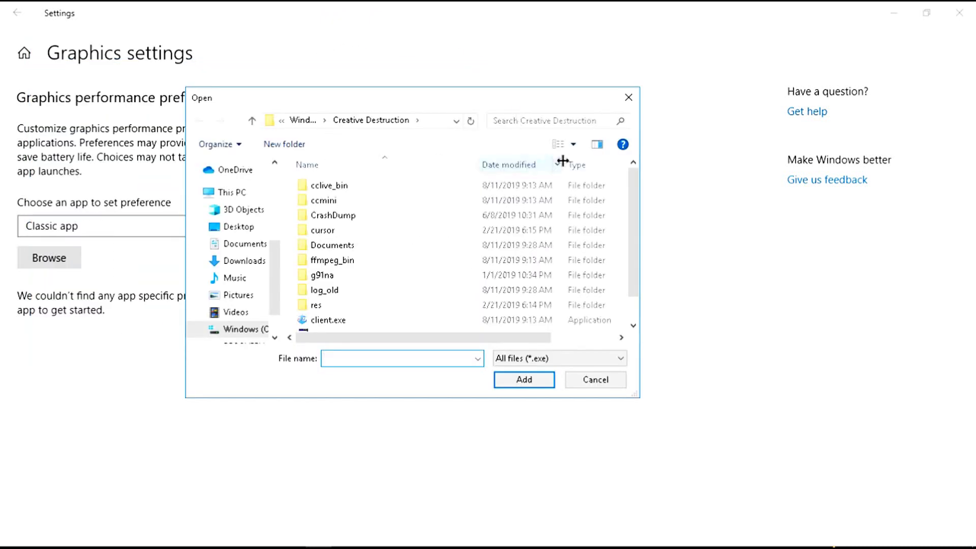
{"action": "scroll", "coordinate": [633, 191], "scroll_direction": "down", "scroll_amount": 1}
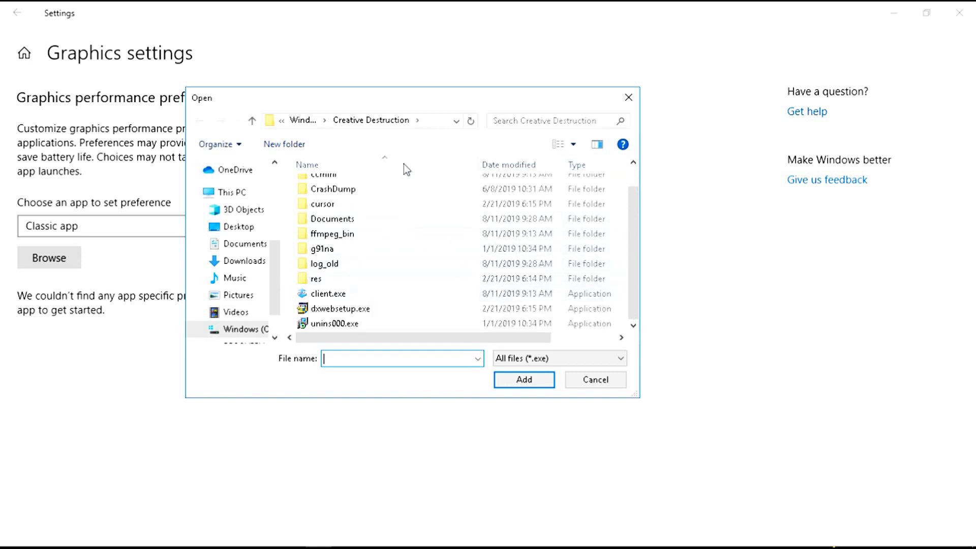
{"action": "left_click", "coordinate": [337, 294]}
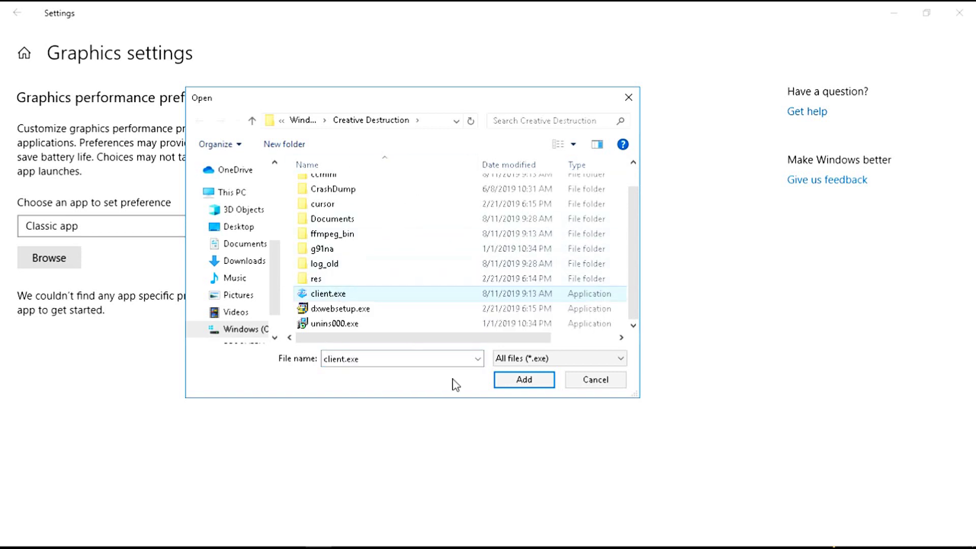
{"action": "left_click", "coordinate": [512, 380]}
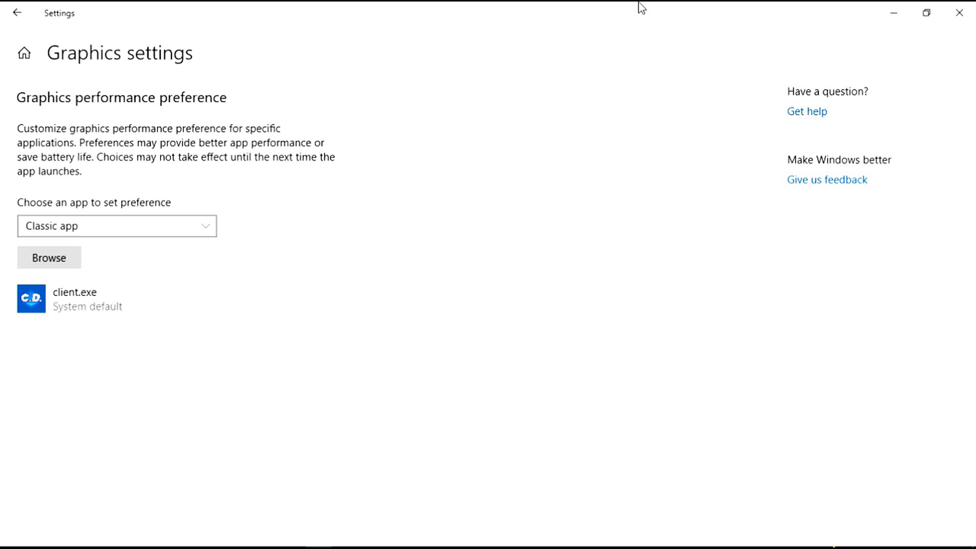
{"action": "left_click_drag", "start_coordinate": [642, 7], "coordinate": [480, 63]}
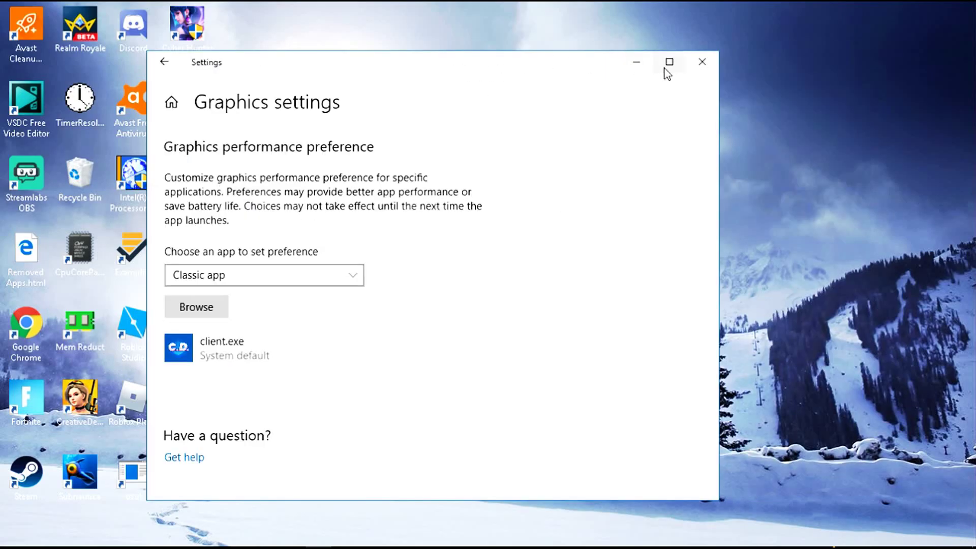
{"action": "left_click", "coordinate": [637, 63]}
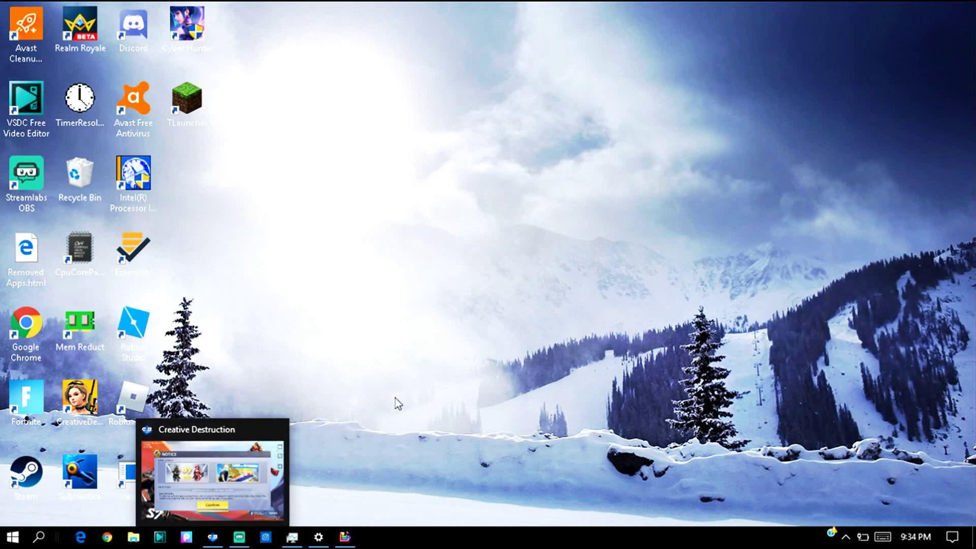
- Open Intel Graphics Settings from the desktop and go to the general Display settings
{"action": "right_click", "coordinate": [530, 189]}
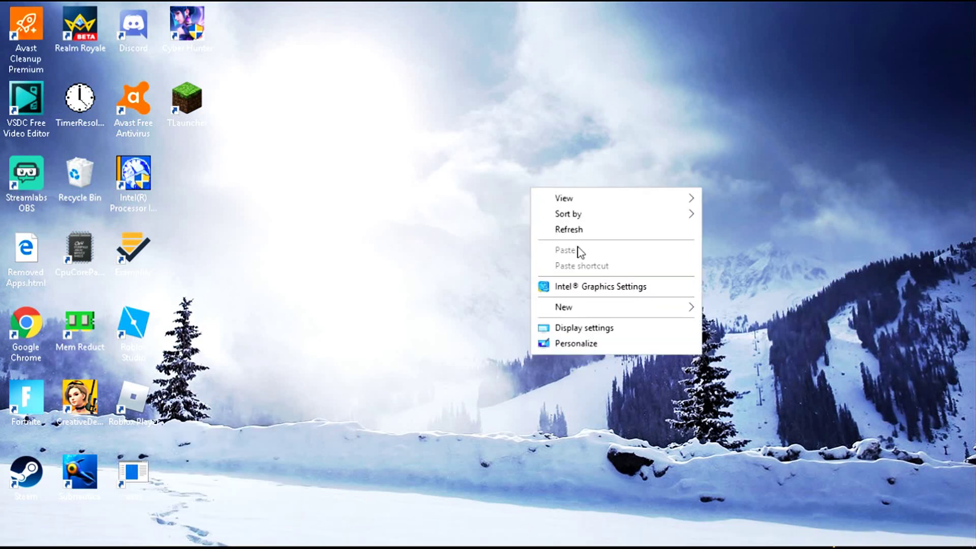
{"action": "left_click", "coordinate": [580, 284]}
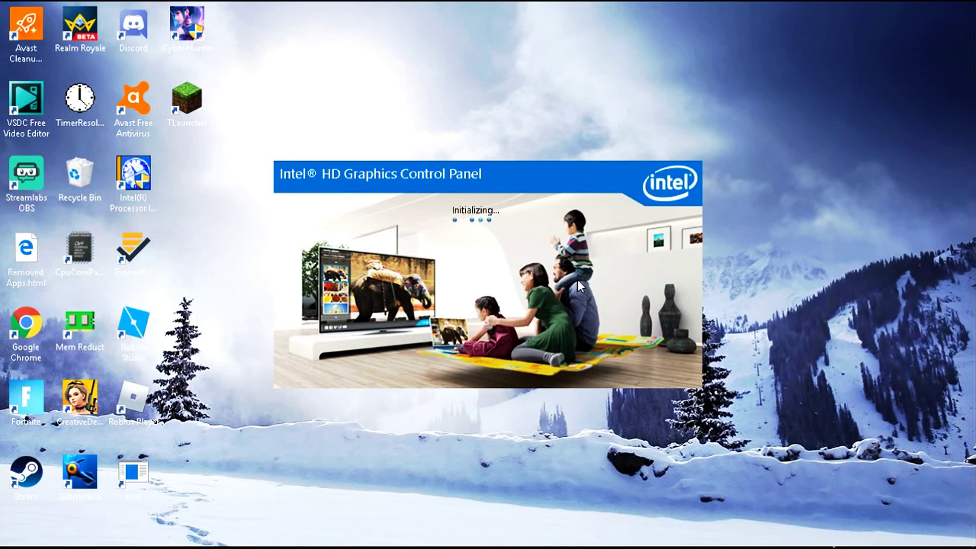
{"action": "mouse_move", "coordinate": [660, 546]}
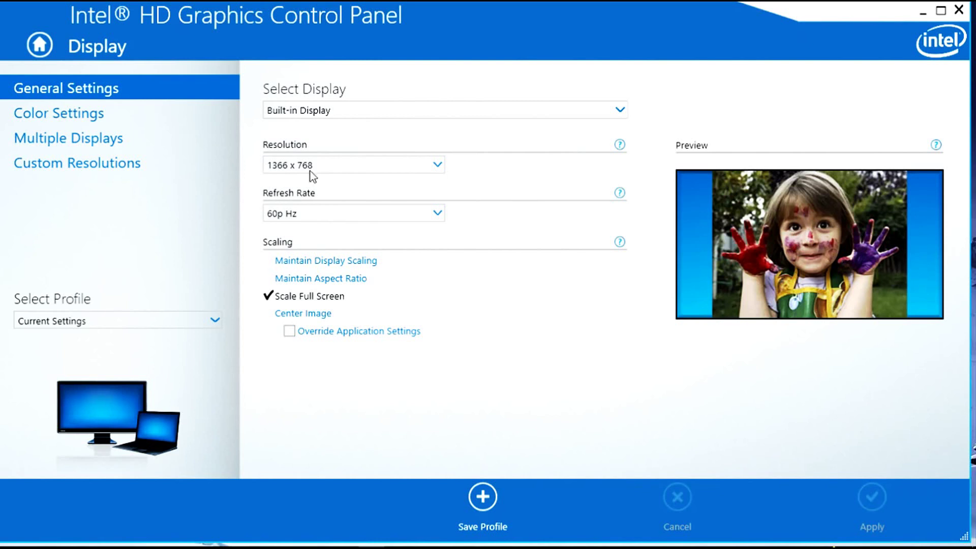
- Choose 880 x 768 as the built-in display's resolution without applying it, and minimize the Intel control panel
{"action": "left_click", "coordinate": [315, 168]}
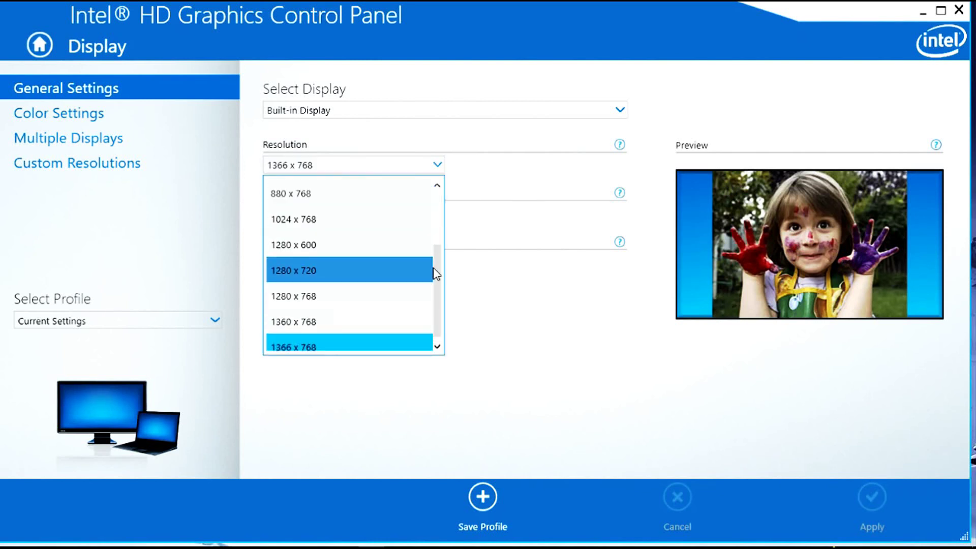
{"action": "left_click_drag", "start_coordinate": [435, 273], "coordinate": [433, 220]}
{"action": "left_click", "coordinate": [422, 204]}
{"action": "left_click", "coordinate": [421, 168]}
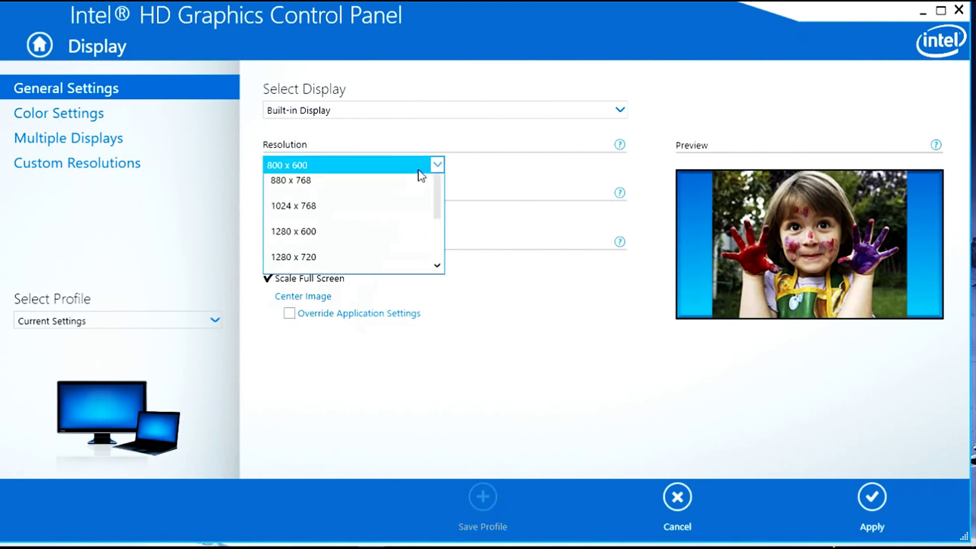
{"action": "scroll", "coordinate": [407, 263], "scroll_direction": "up", "scroll_amount": 1}
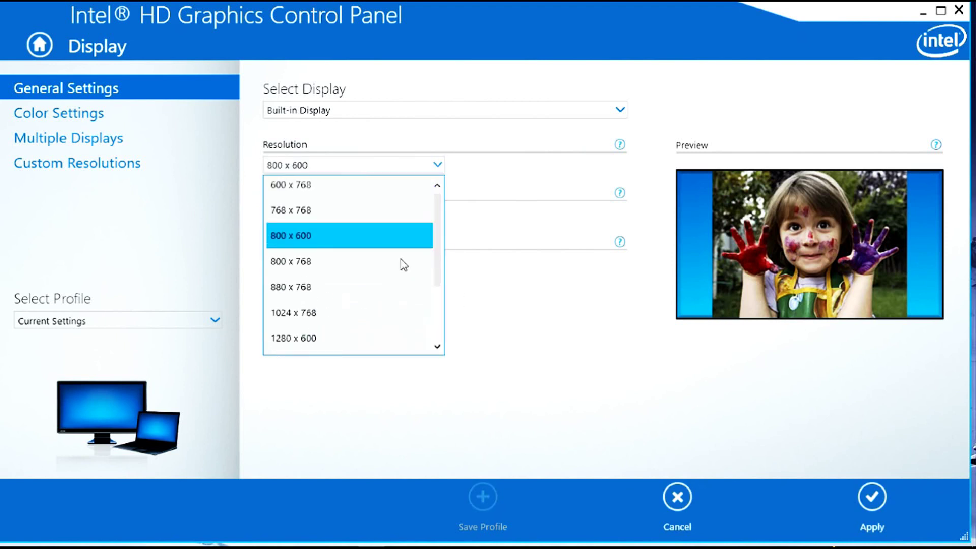
{"action": "left_click", "coordinate": [396, 288]}
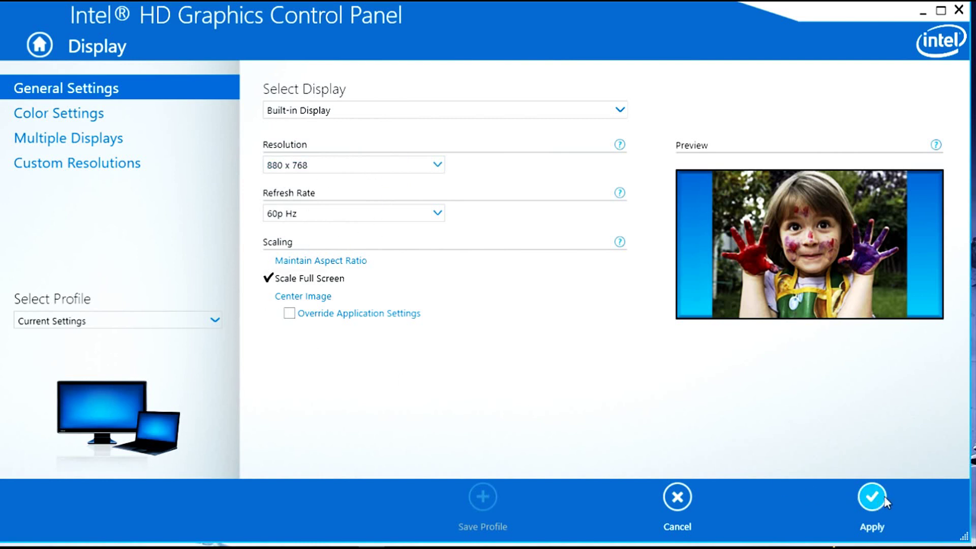
{"action": "left_click", "coordinate": [924, 15]}
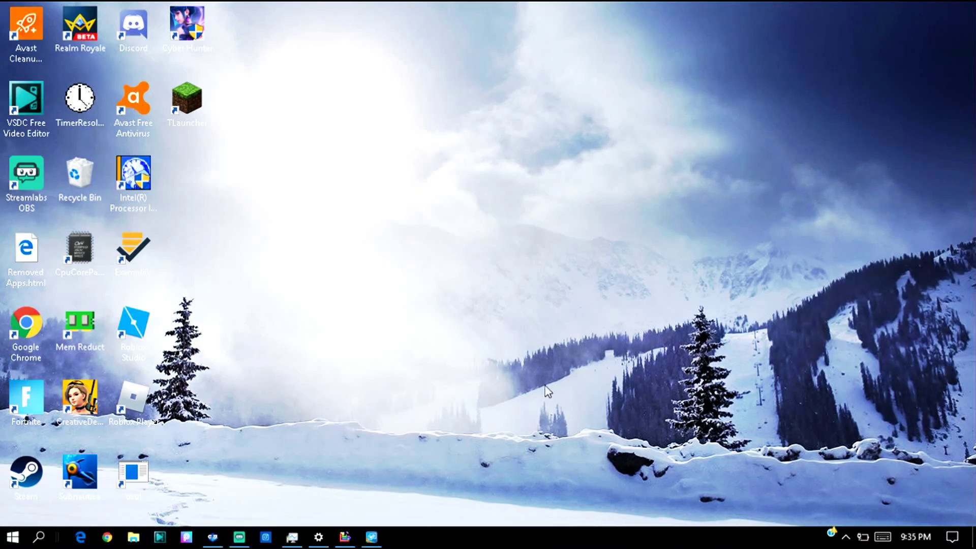
- Launch Mem Reduct, bring up Task Manager and arrange the two windows side by side
{"action": "left_click_drag", "start_coordinate": [353, 151], "coordinate": [489, 136]}
{"action": "double_click", "coordinate": [93, 334]}
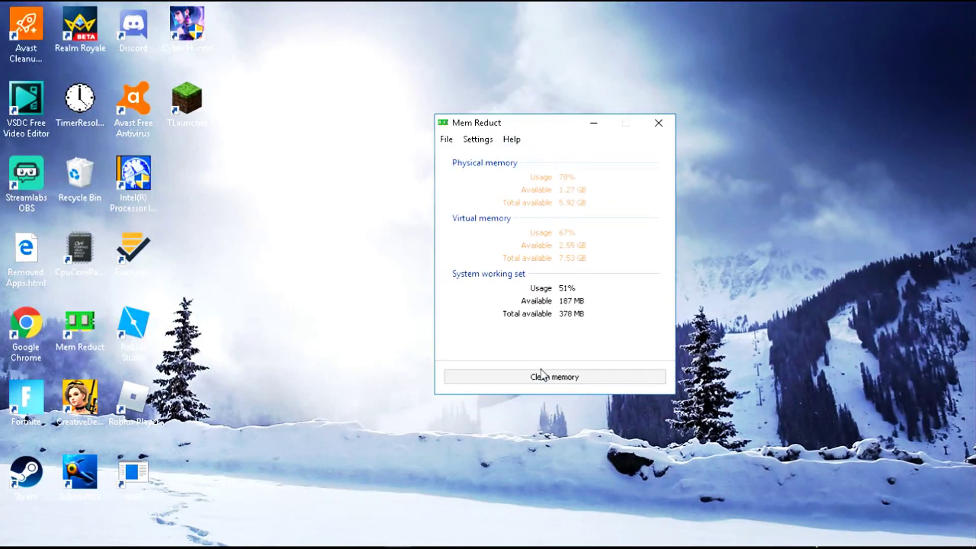
{"action": "mouse_move", "coordinate": [358, 544]}
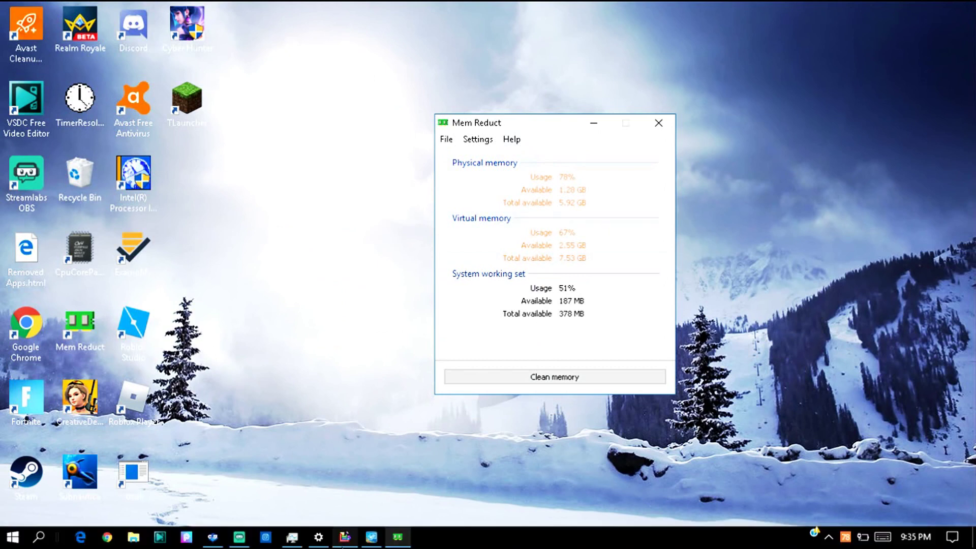
{"action": "left_click", "coordinate": [291, 538]}
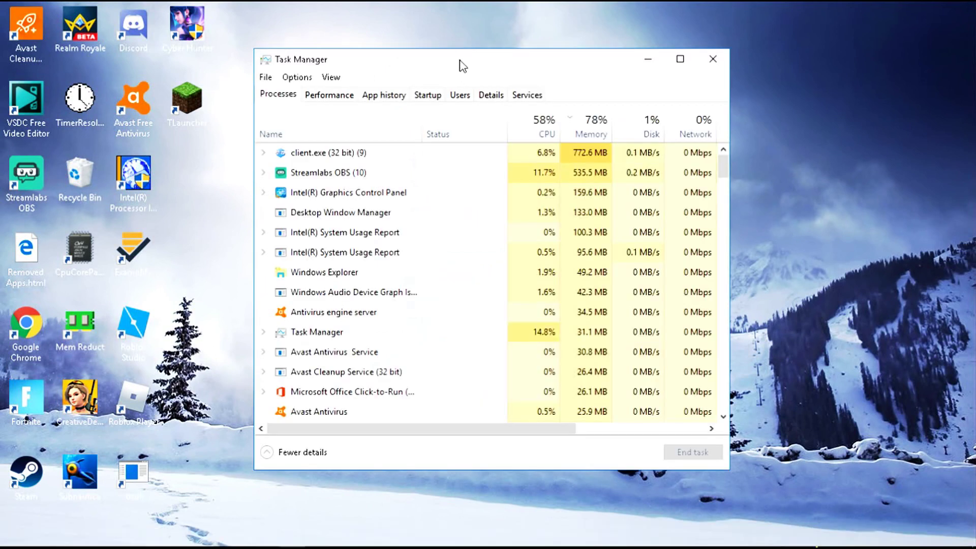
{"action": "left_click_drag", "start_coordinate": [460, 63], "coordinate": [234, 45]}
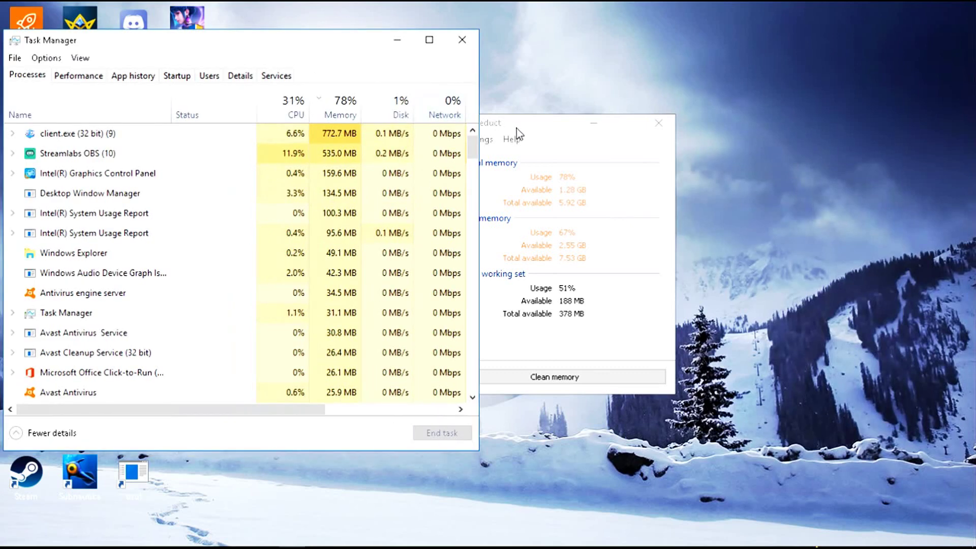
{"action": "left_click_drag", "start_coordinate": [521, 125], "coordinate": [786, 108]}
{"action": "left_click_drag", "start_coordinate": [309, 38], "coordinate": [440, 43]}
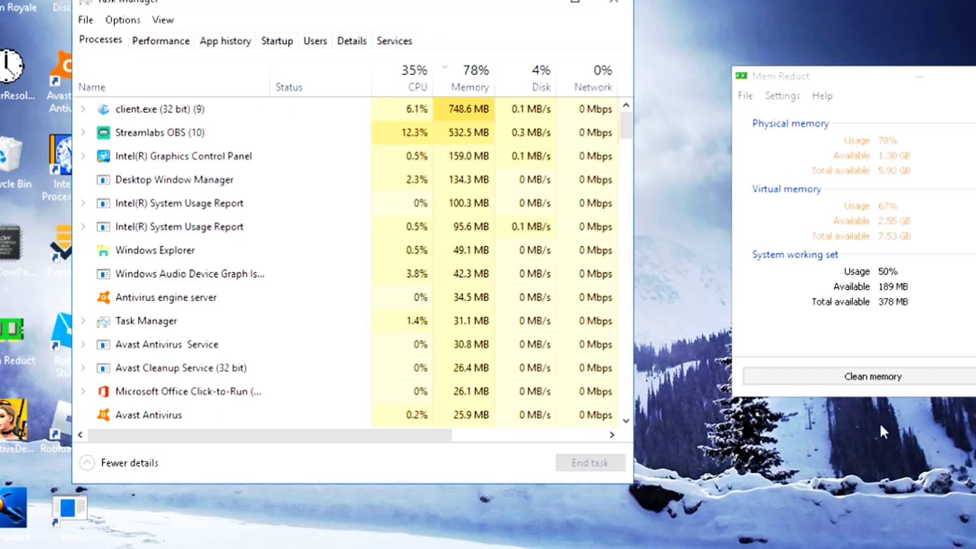
- Clean the memory with Mem Reduct several times in a row
{"action": "left_click", "coordinate": [871, 377]}
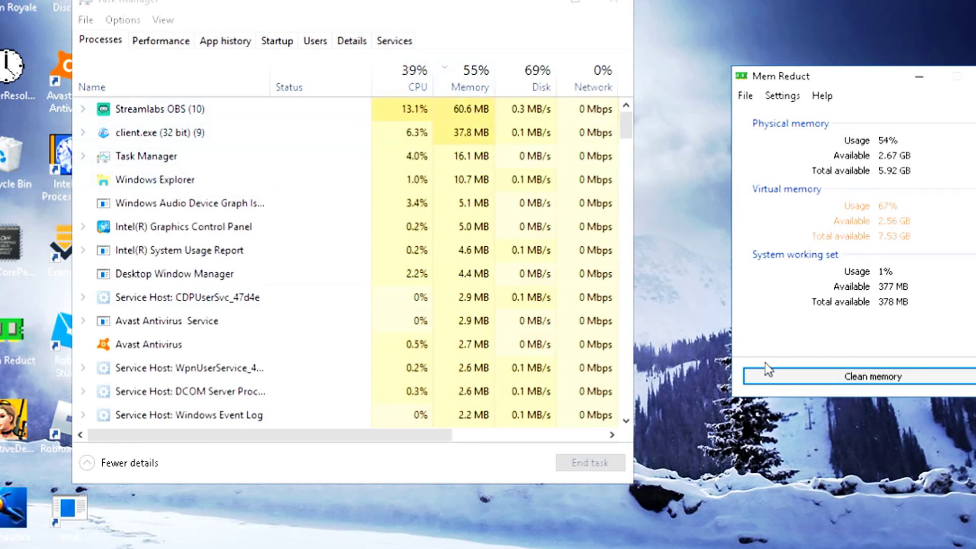
{"action": "left_click", "coordinate": [770, 377]}
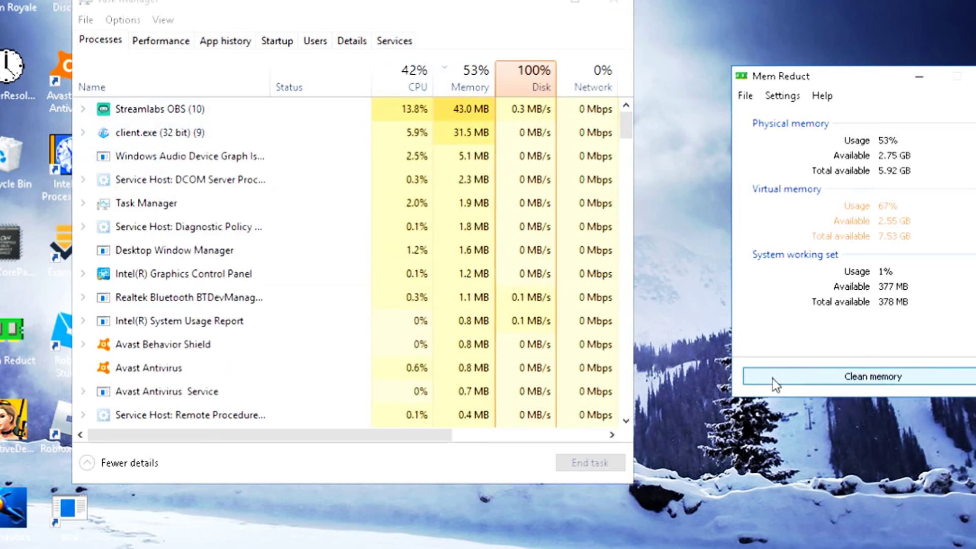
{"action": "left_click", "coordinate": [773, 377]}
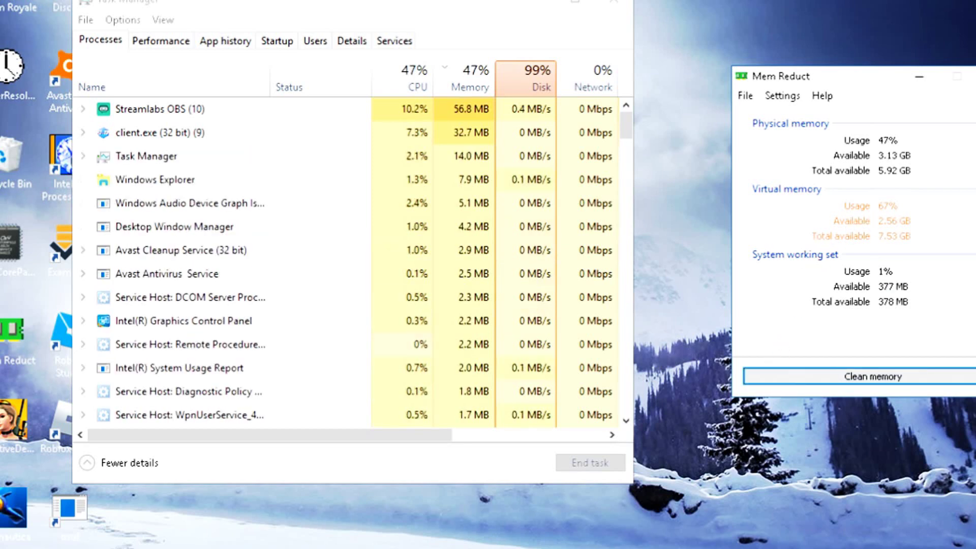
- Set Mem Reduct to clean memory automatically when usage is above 50%, using its notification-area icon
{"action": "left_click", "coordinate": [912, 548]}
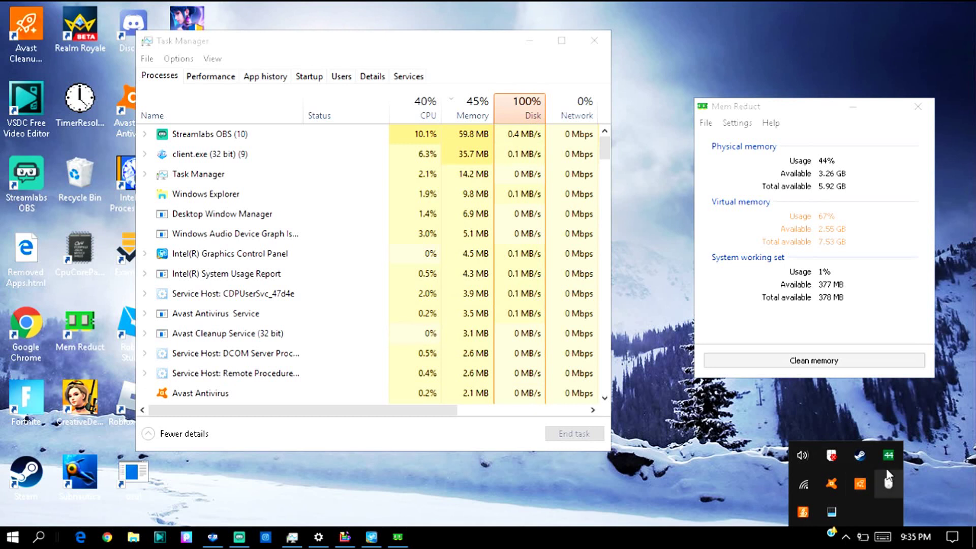
{"action": "right_click", "coordinate": [888, 454]}
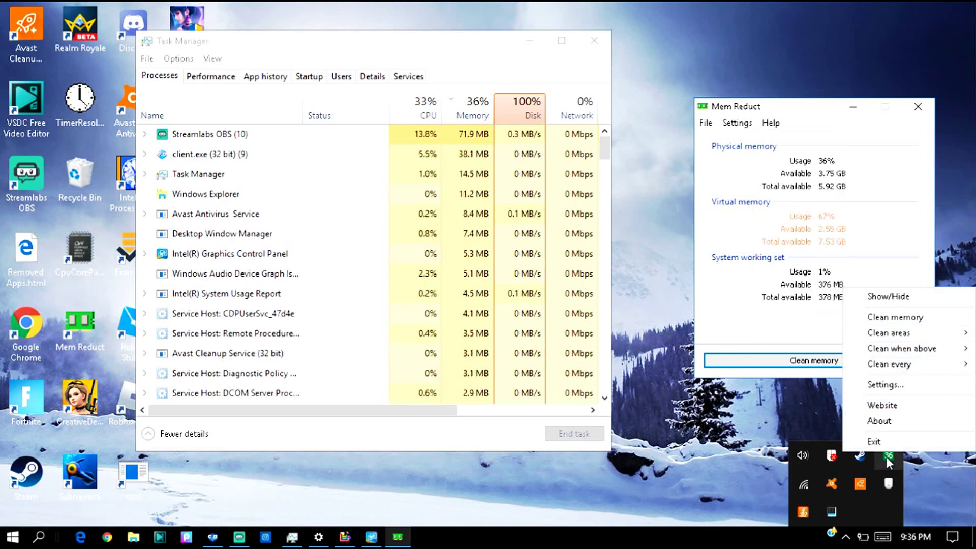
{"action": "mouse_move", "coordinate": [908, 351]}
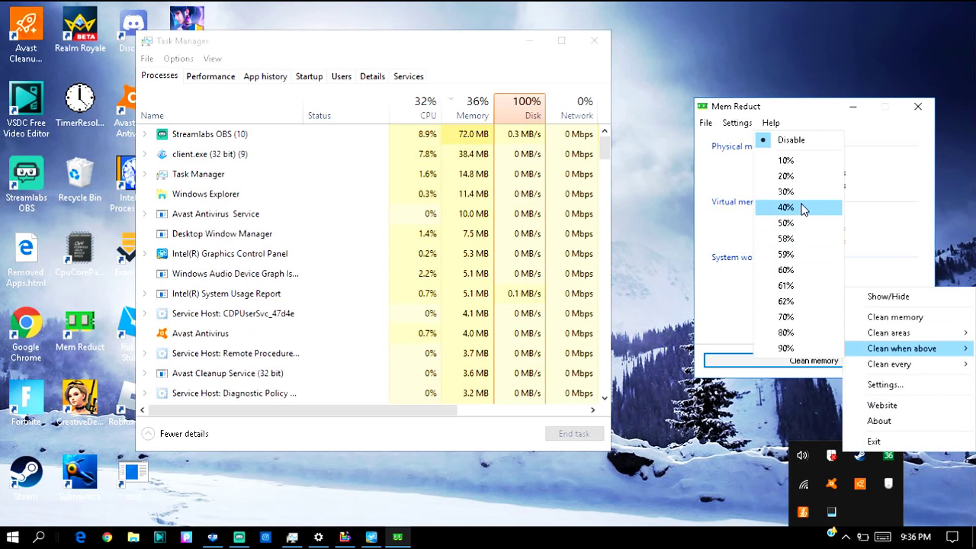
{"action": "left_click", "coordinate": [796, 223]}
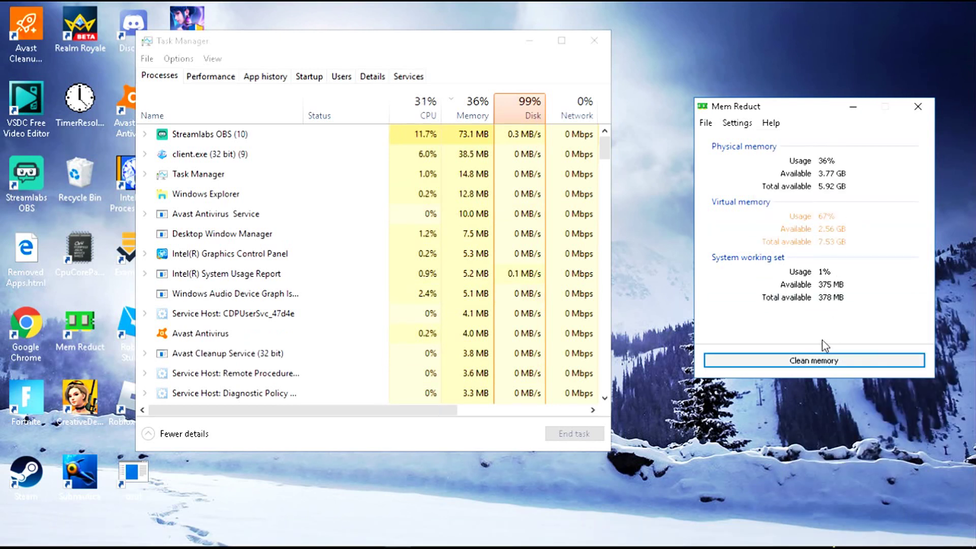
- Examine the memory usage graph in Task Manager's performance view and return to the process list
{"action": "left_click", "coordinate": [212, 75]}
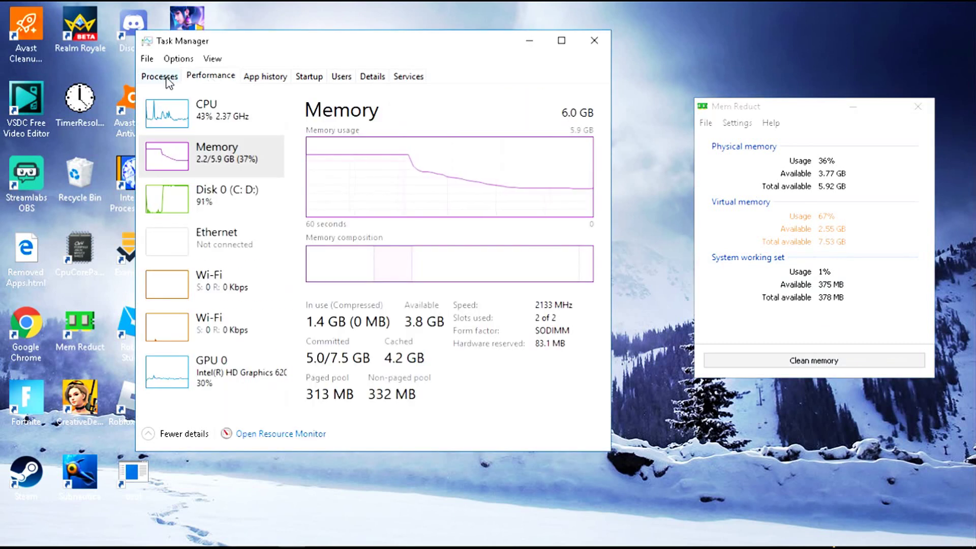
{"action": "left_click", "coordinate": [169, 79]}
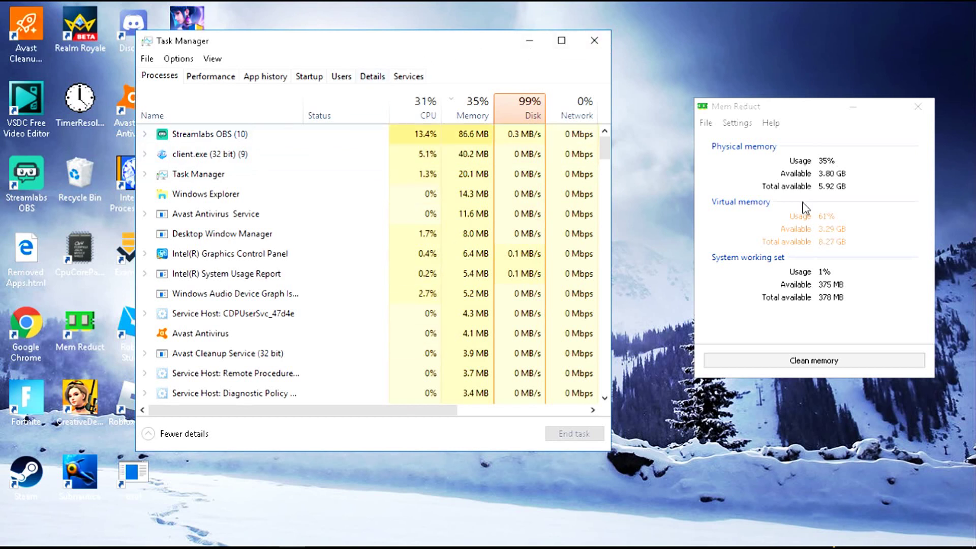
- Close the Mem Reduct window, minimize Task Manager and show the hidden notification-area icons
{"action": "left_click", "coordinate": [918, 106]}
{"action": "left_click", "coordinate": [530, 41]}
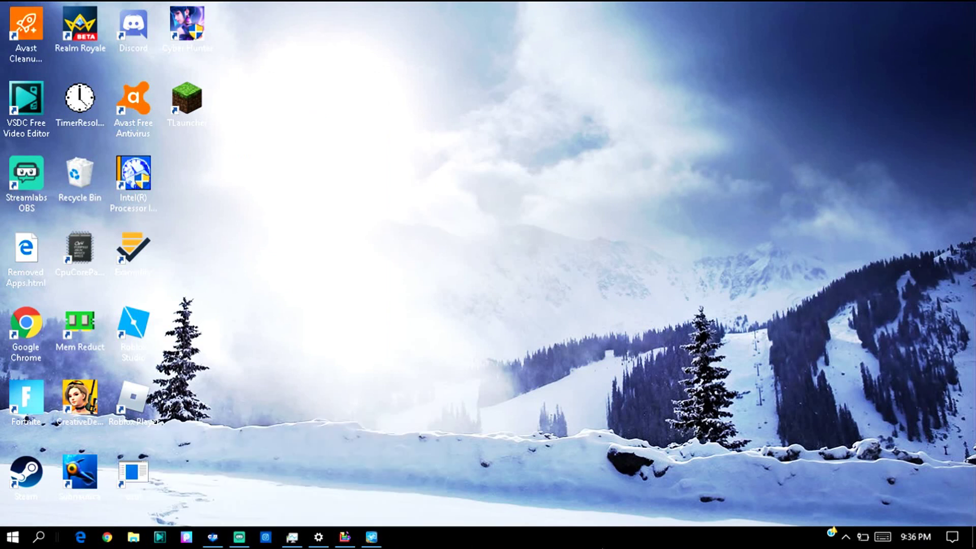
{"action": "left_click", "coordinate": [845, 536]}
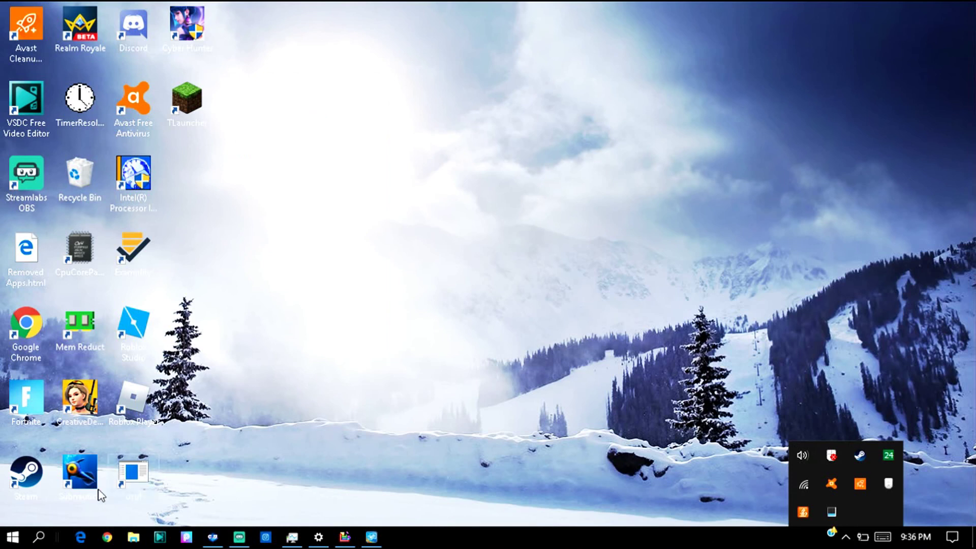
- Search Windows for "power" and open the Power Options page for choosing a power plan
{"action": "left_click", "coordinate": [38, 536]}
{"action": "type", "text": "power"}
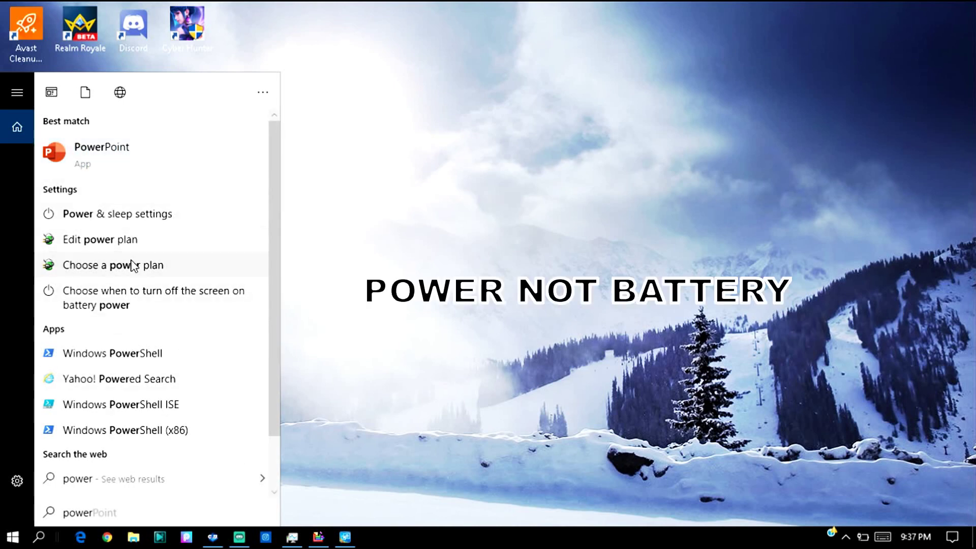
{"action": "left_click", "coordinate": [184, 248]}
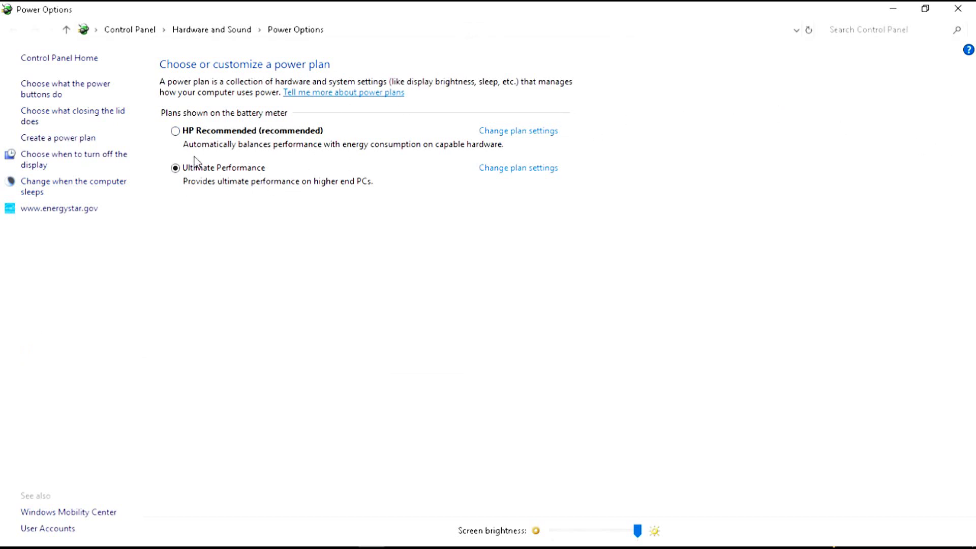
- Select the Ultimate Performance power plan and close Power Options
{"action": "left_click", "coordinate": [176, 131]}
{"action": "left_click", "coordinate": [175, 168]}
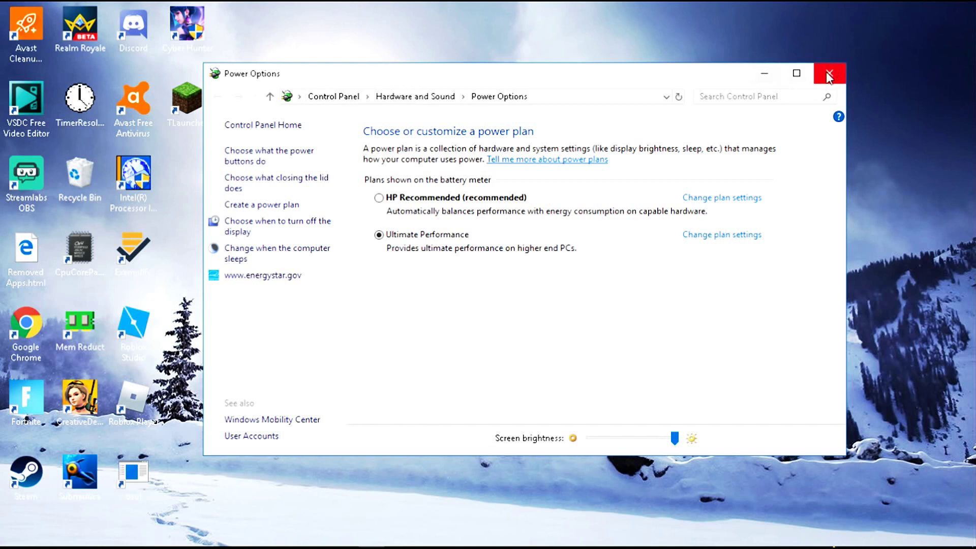
{"action": "left_click", "coordinate": [828, 76]}
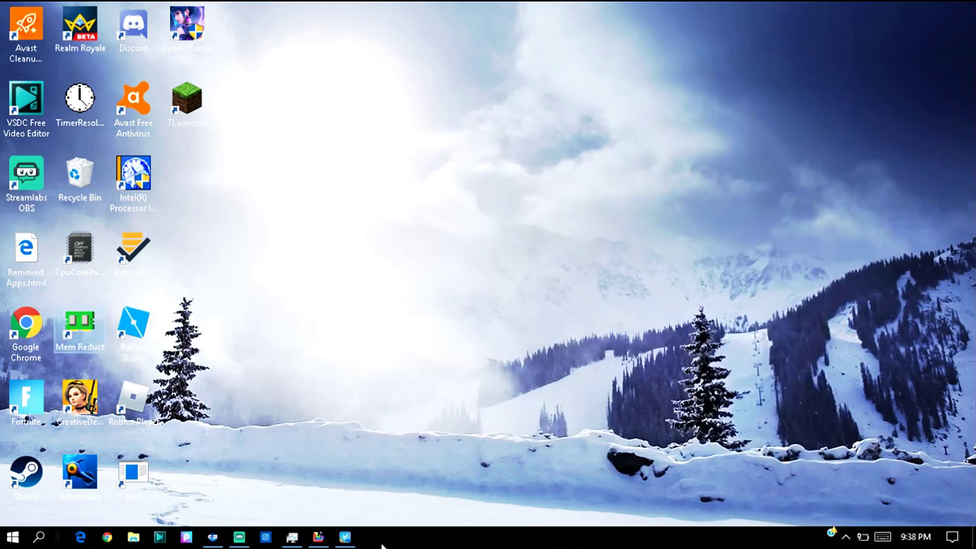
{"action": "left_click", "coordinate": [357, 358]}
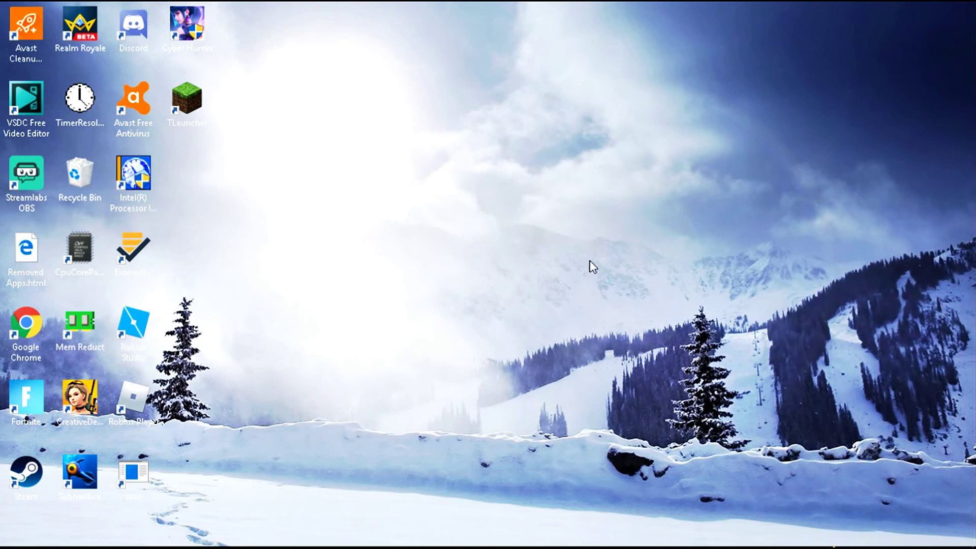